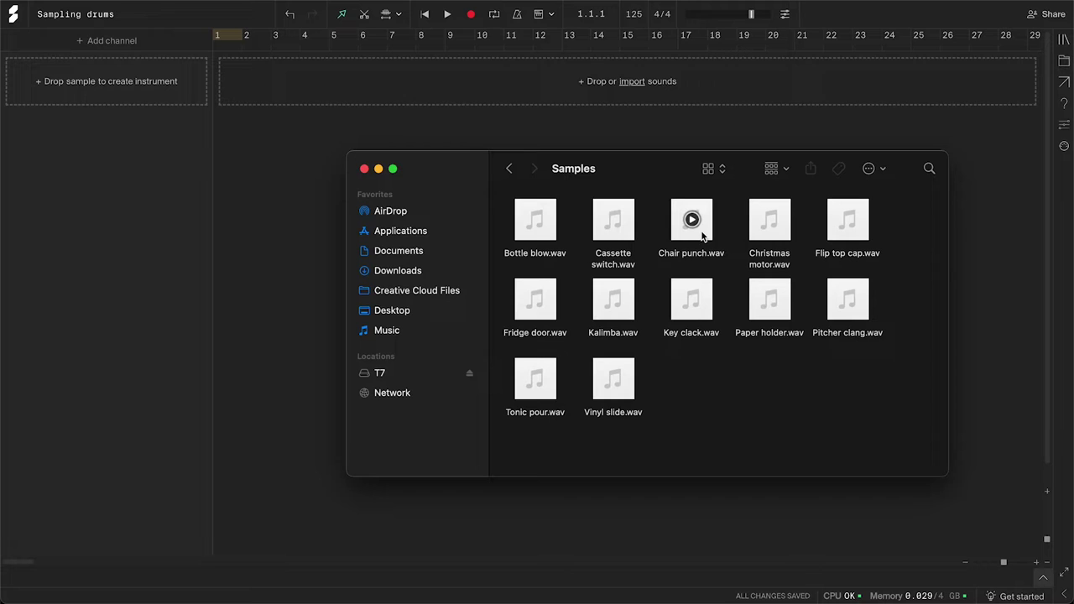
Step: Drag Chair punch.wav from Finder into Soundation to make a Chair punch Simple Sampler channel
drag(703, 238, 104, 90)
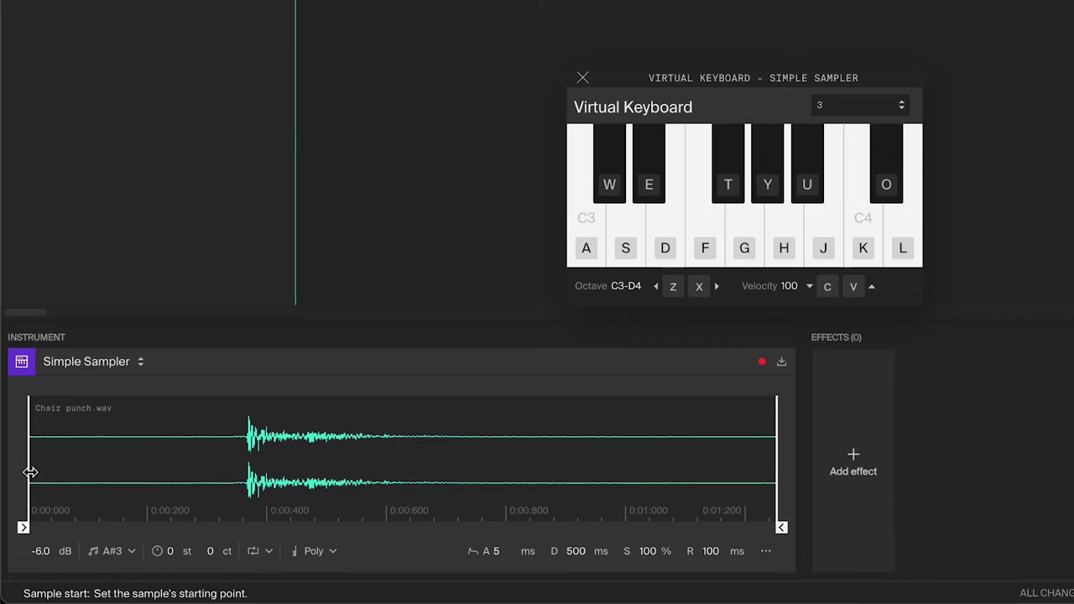
Step: Move the Chair punch sample start to just before the hit and shorten the decay to 111 ms
drag(31, 473, 220, 472)
scroll(250, 470, up, 10)
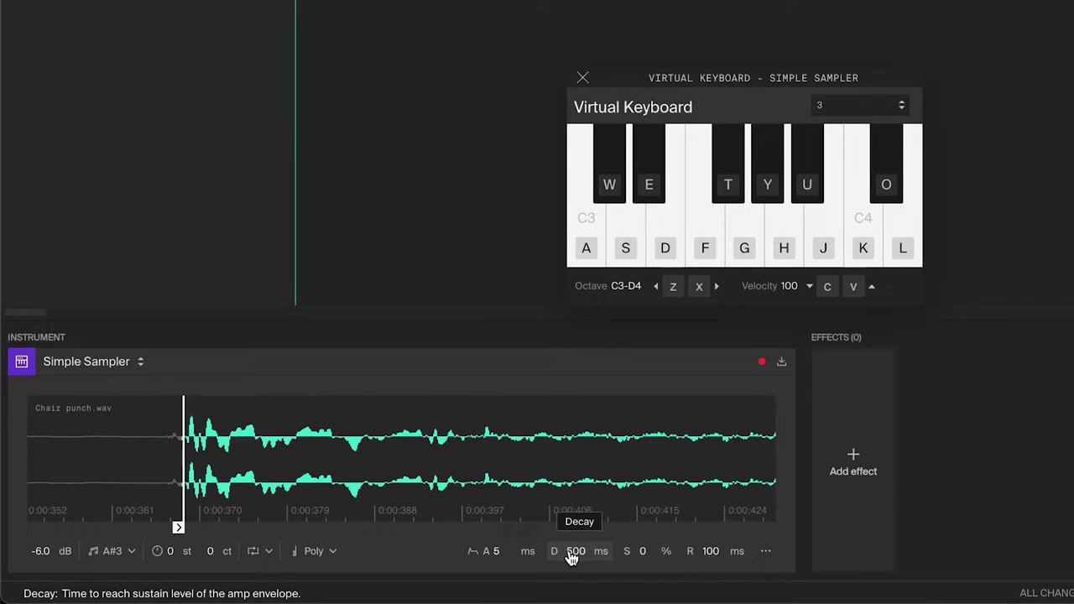
key(u)
key(u)
key(u)
drag(571, 557, 571, 603)
key(u)
key(u)
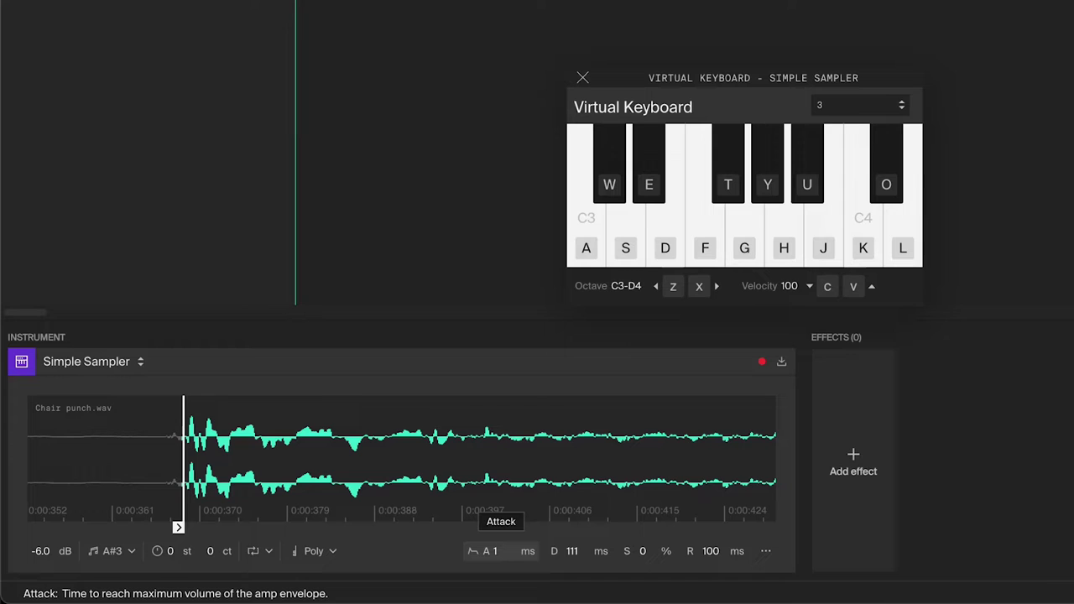
key(u)
Step: Set the root note to A#7 and nudge the sample start right onto the transient
click(125, 551)
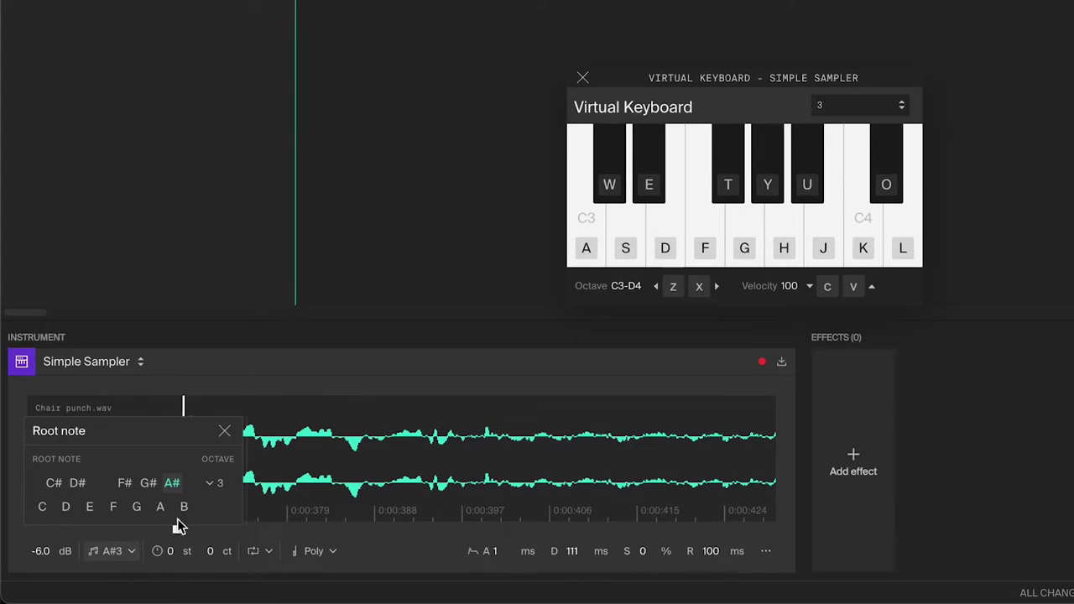
click(212, 483)
click(221, 539)
key(u)
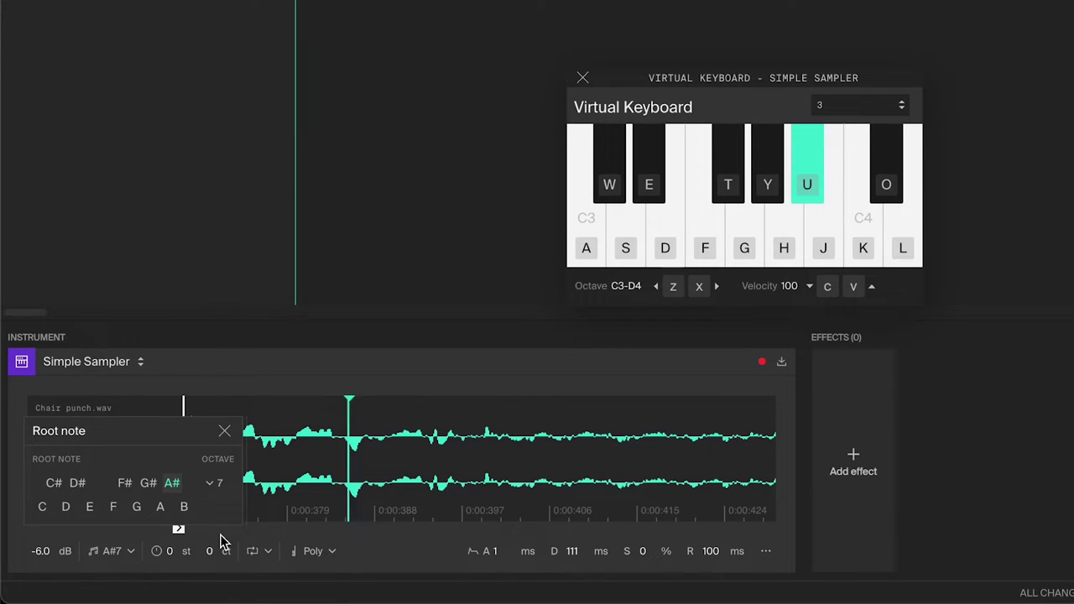
click(225, 432)
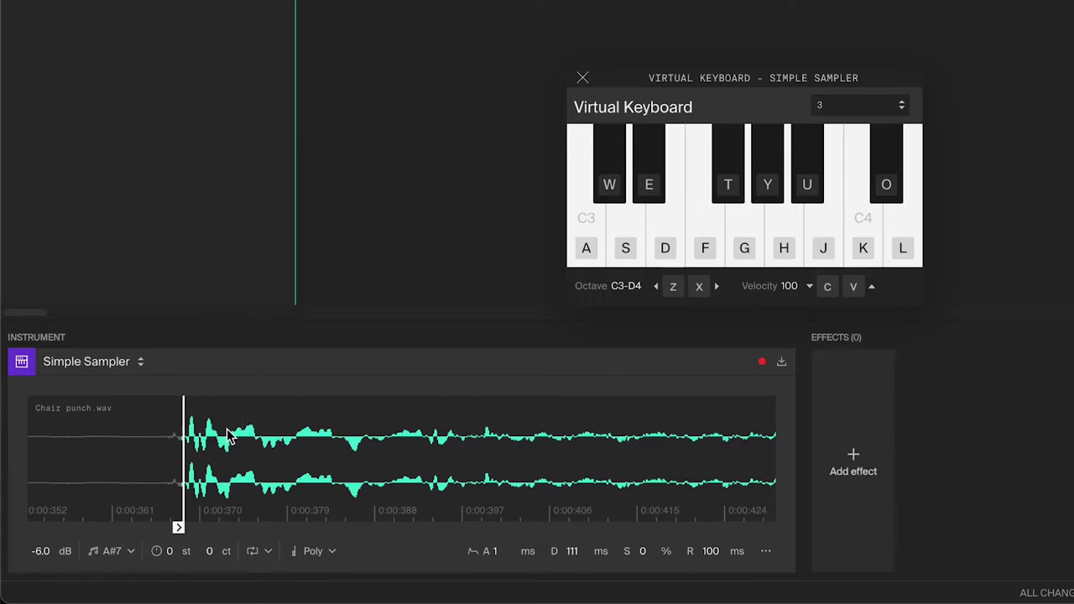
scroll(179, 466, up, 3)
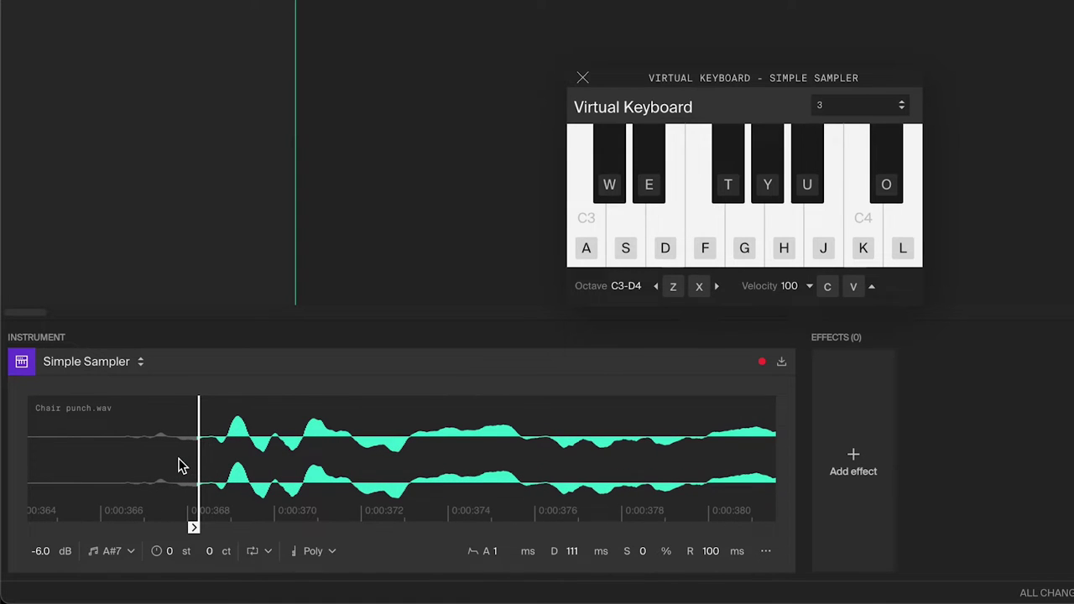
key(u)
key(u)
drag(197, 498, 224, 498)
key(u)
key(u)
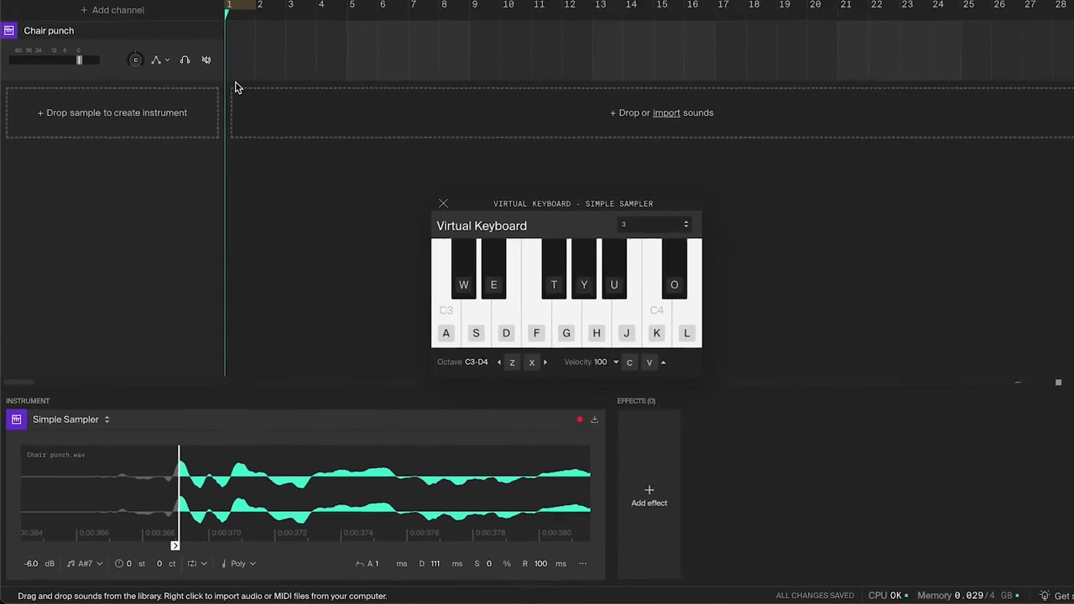
Step: Create a Chair punch clip with one G4 note spanning all of bar 1, then play it
double_click(230, 84)
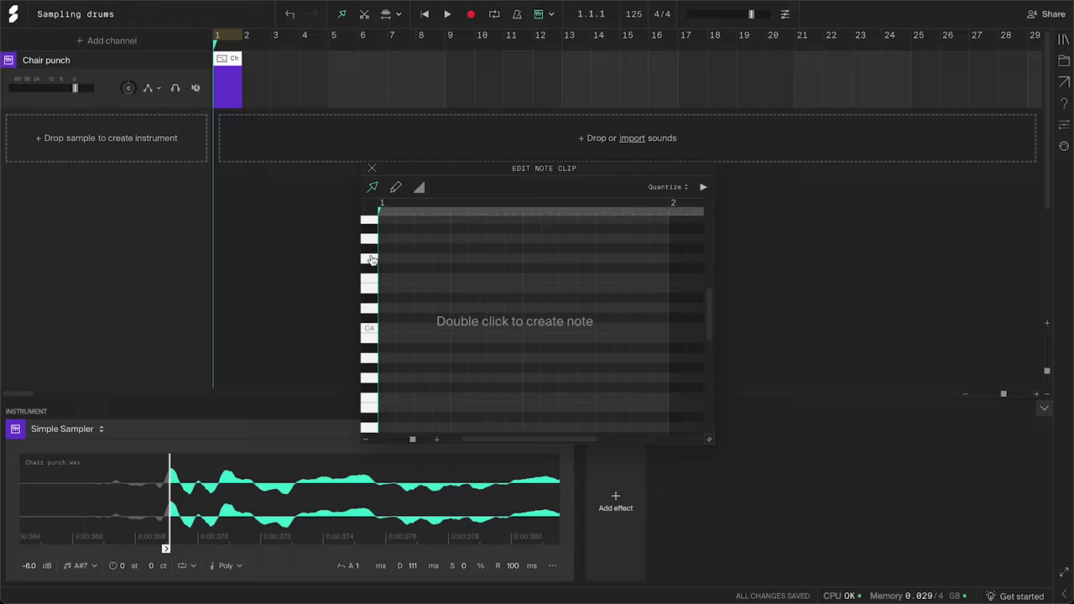
double_click(383, 260)
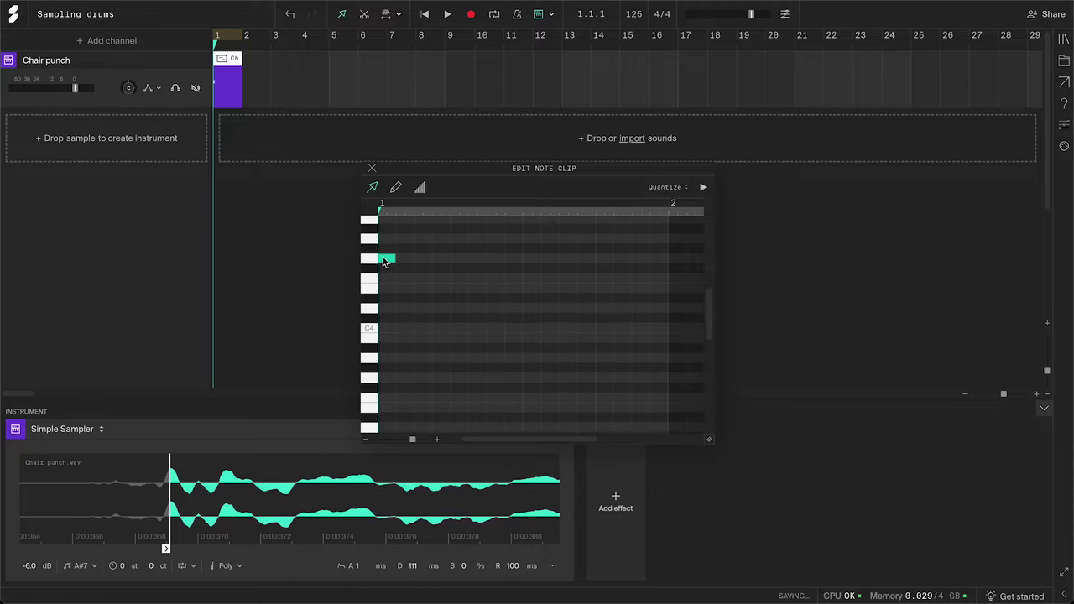
drag(396, 260, 596, 259)
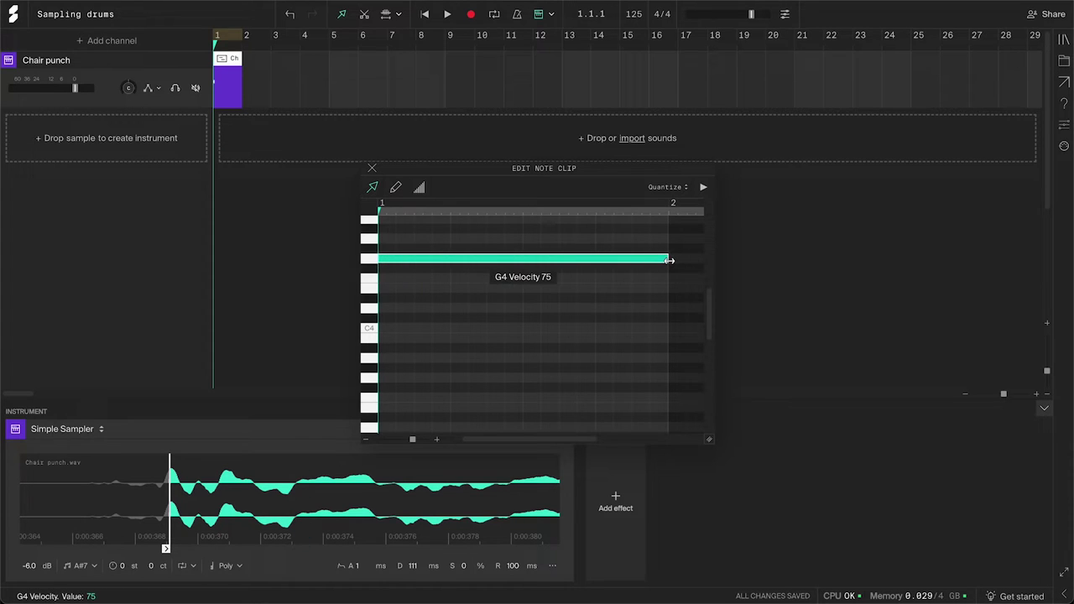
key(space)
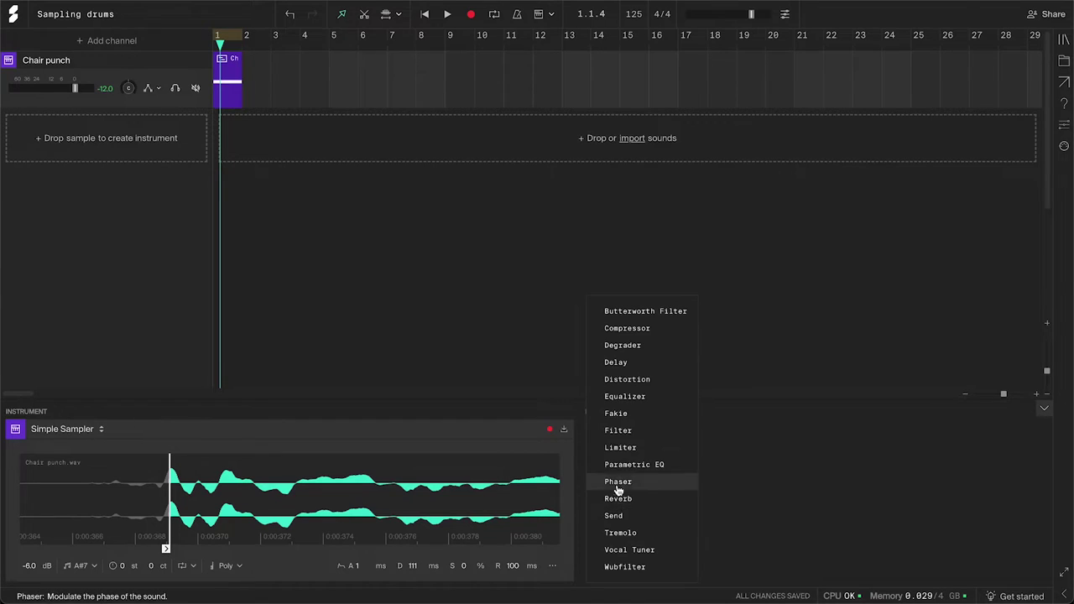
Step: Add a Parametric EQ showing the spectrum analyzer, with a low cut raised to 40.8 Hz
click(618, 465)
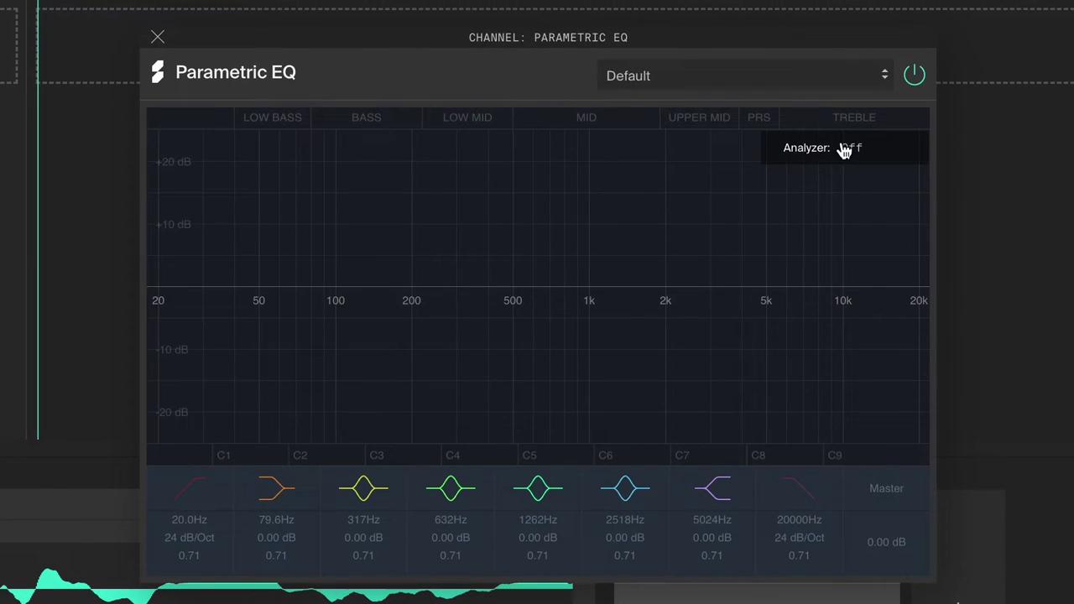
click(863, 151)
click(875, 175)
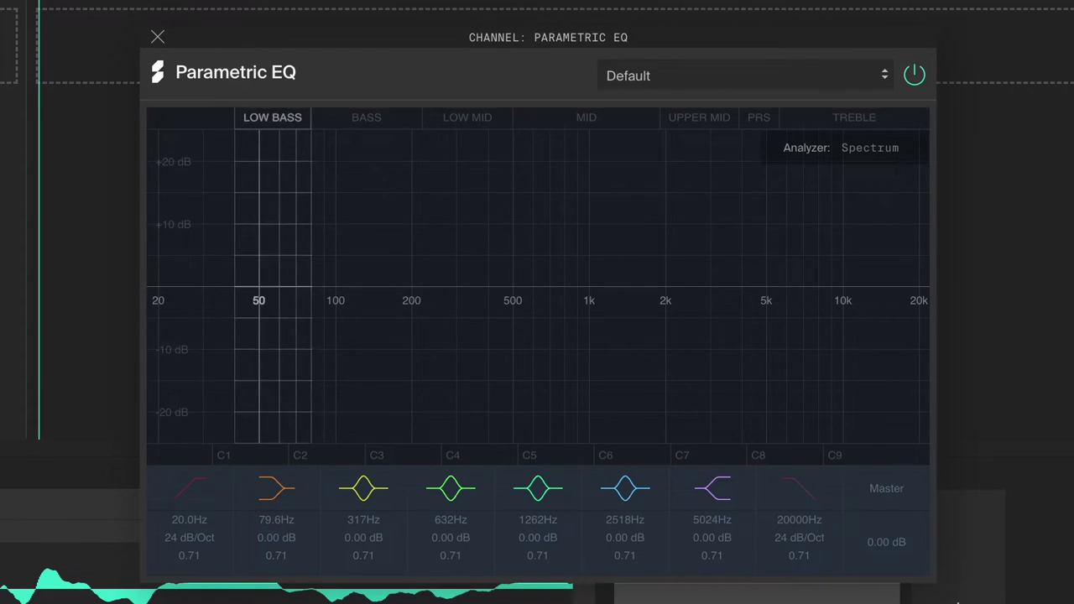
click(191, 484)
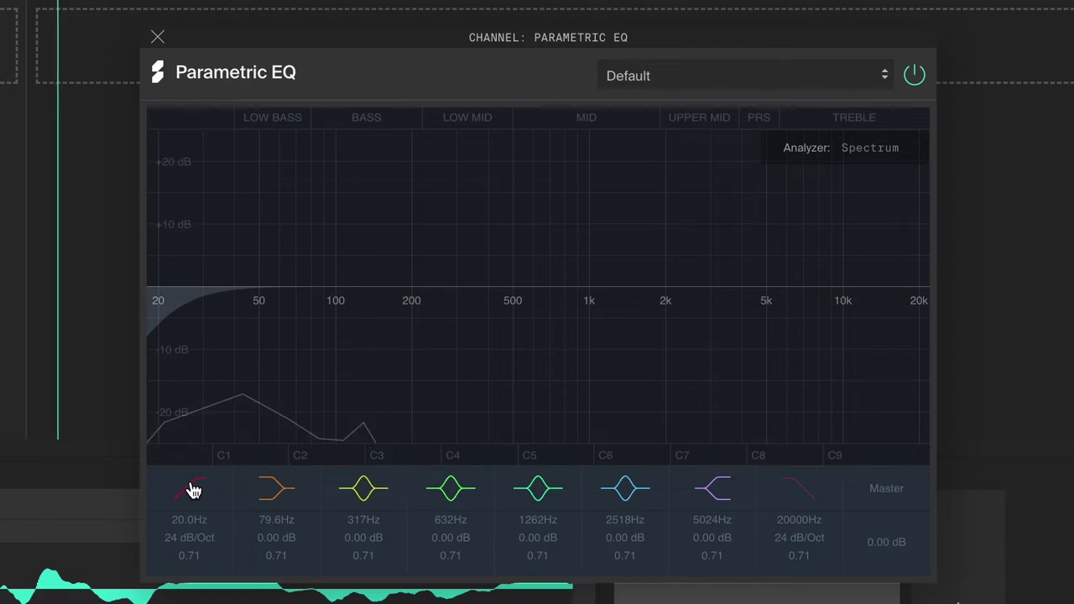
drag(158, 290, 235, 300)
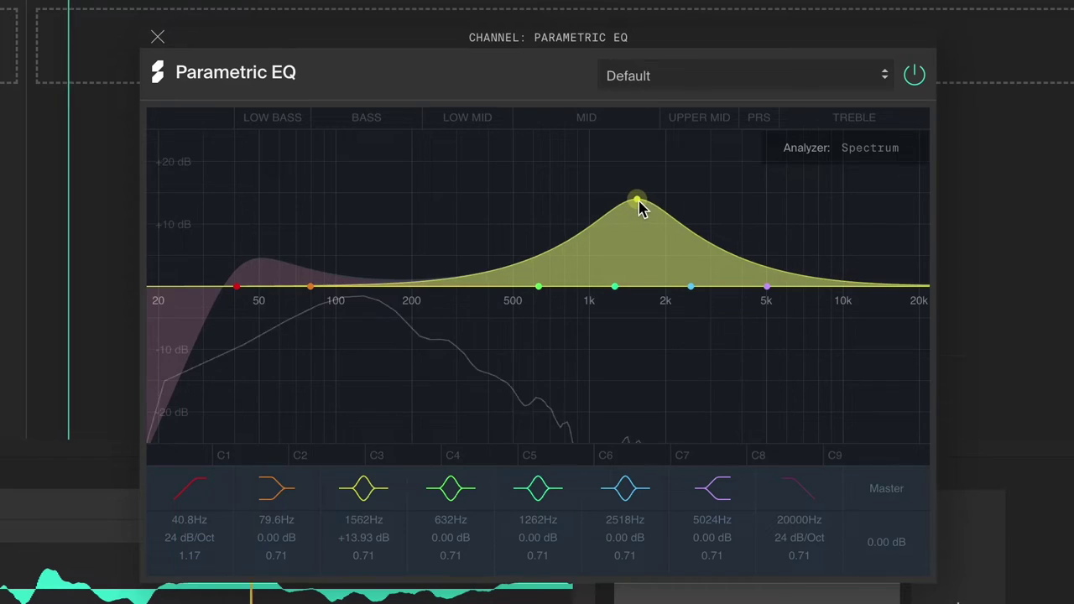
Step: Carve narrow EQ cuts near 327 Hz, 783 Hz and 1355 Hz
drag(640, 206, 466, 344)
drag(365, 561, 371, 532)
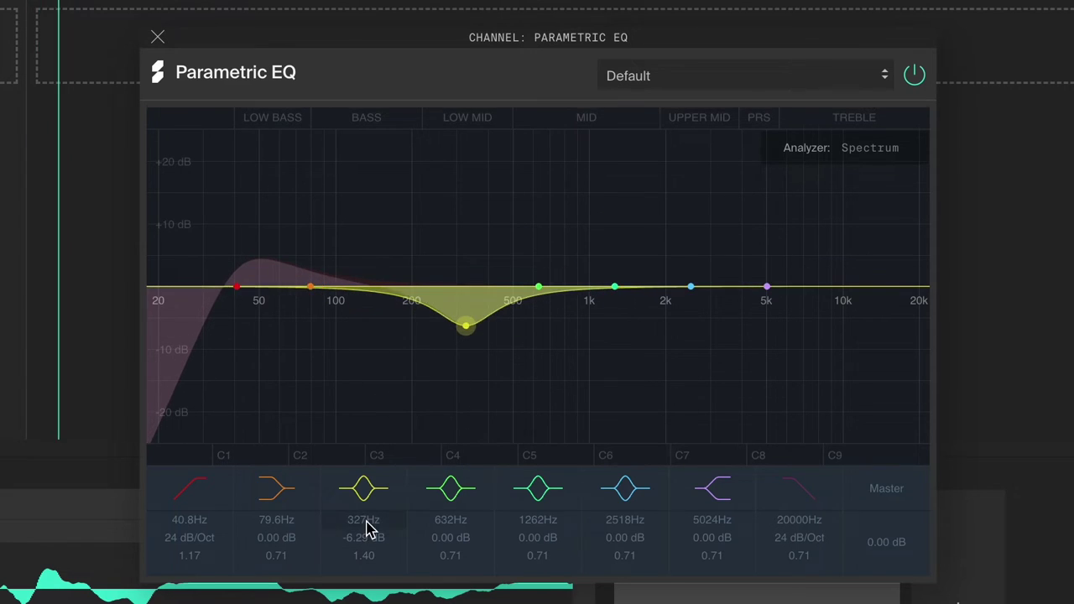
drag(539, 287, 561, 377)
drag(615, 287, 622, 382)
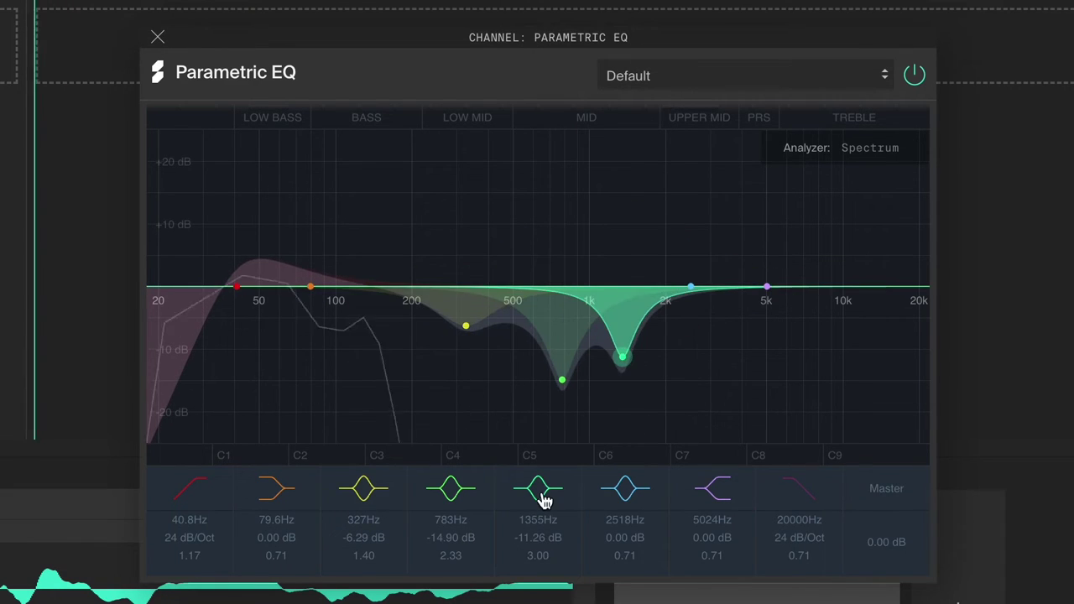
drag(773, 300, 584, 334)
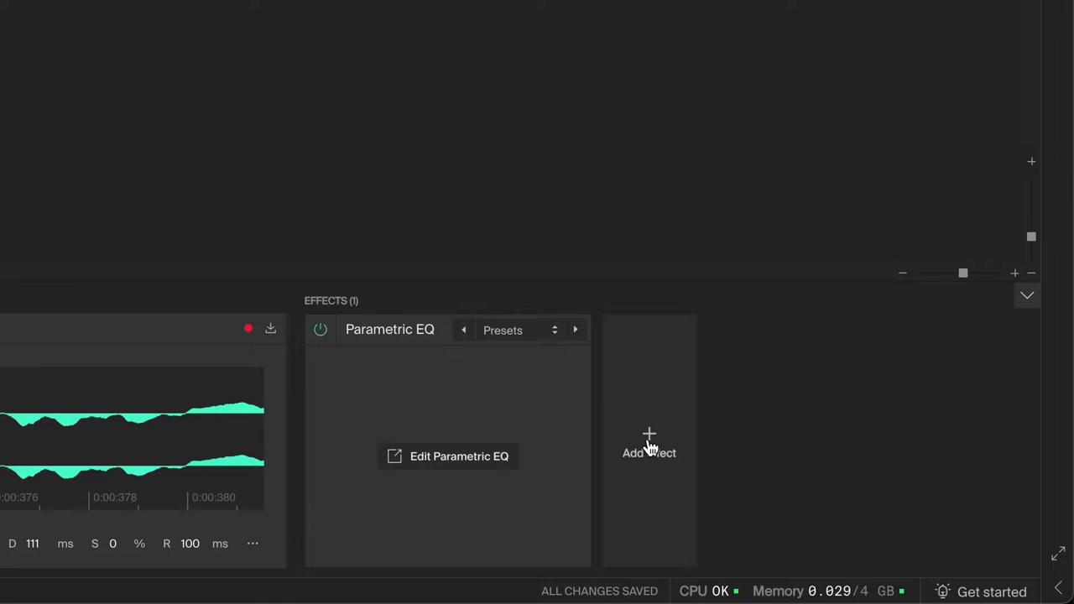
click(649, 445)
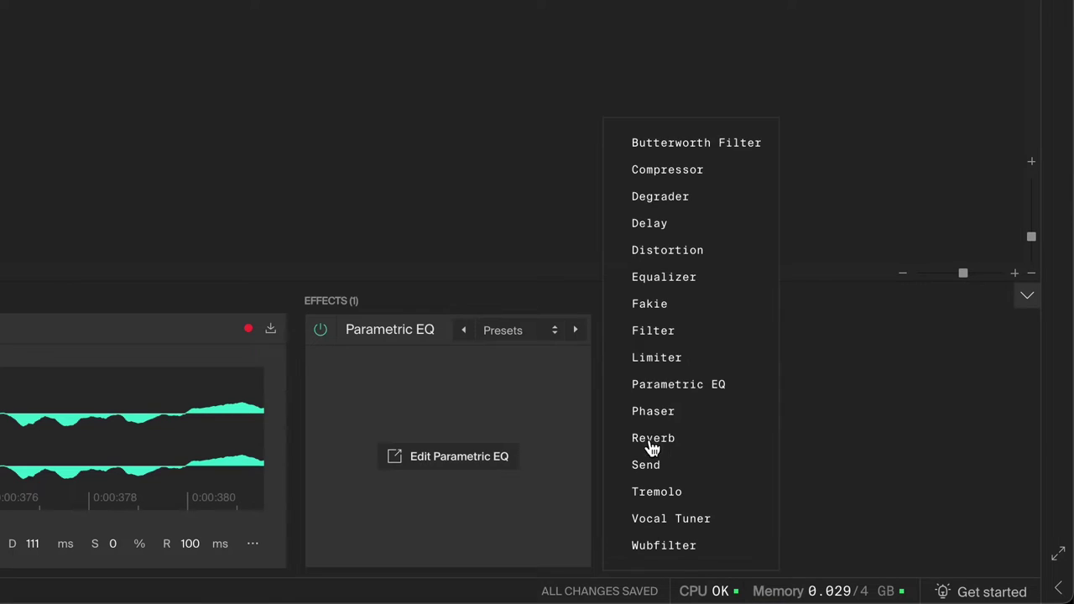
Step: Add a Compressor at 100% ratio, then a WS1 Distortion with gain lowered to 15%
click(682, 176)
click(769, 528)
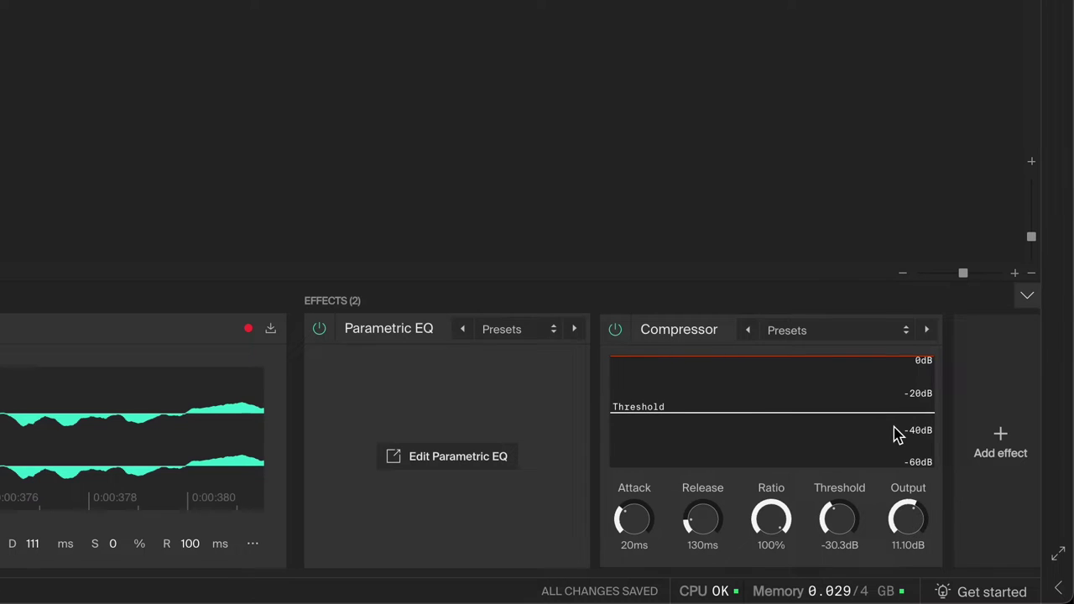
click(969, 446)
click(938, 237)
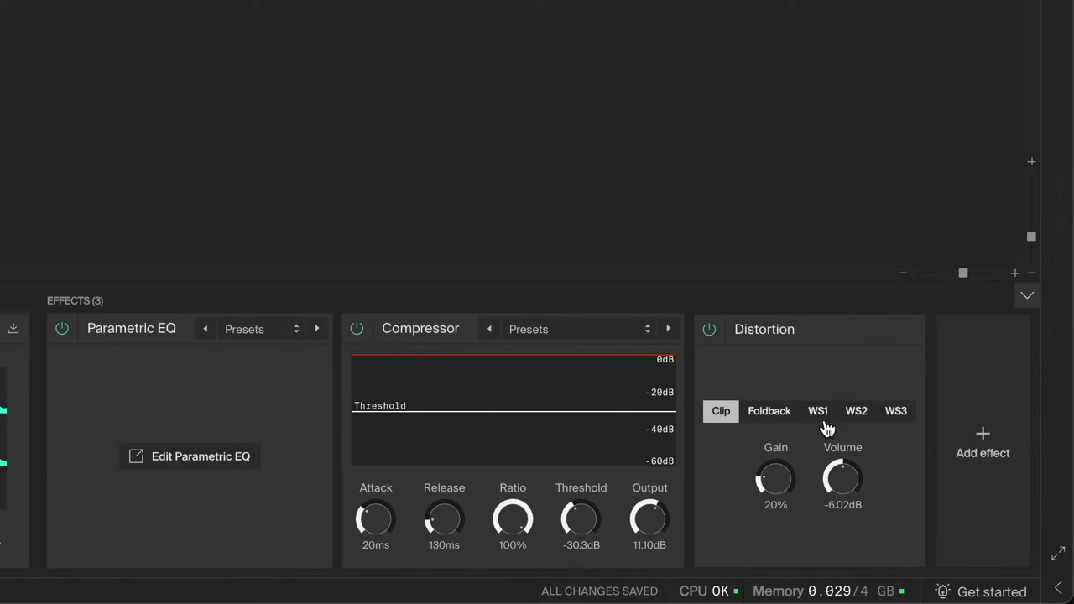
scroll(793, 467, down, 1)
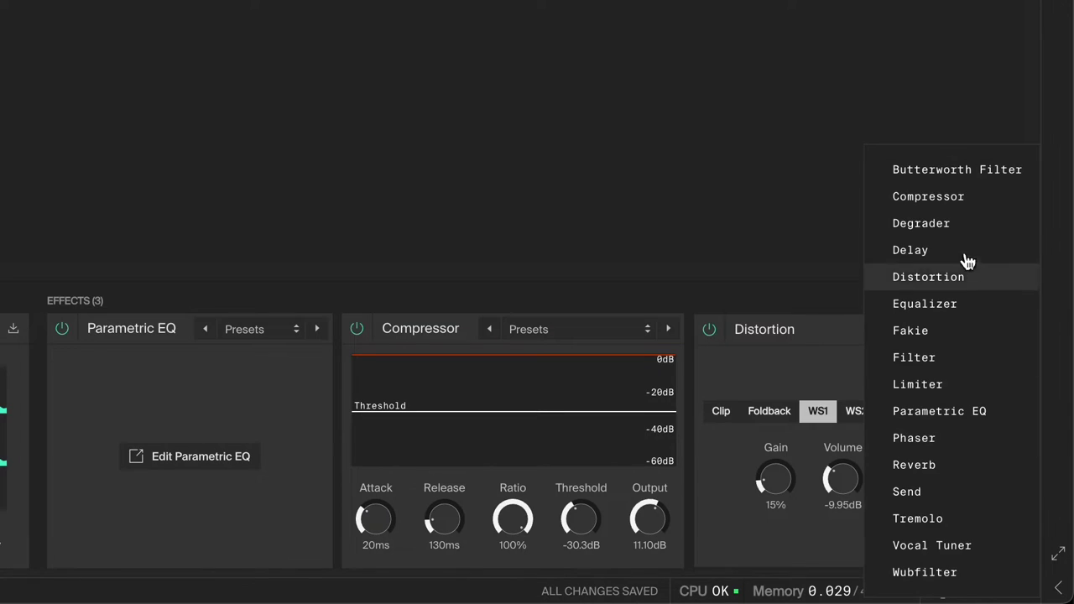
Step: Add a Degrader to Chair punch with its gain boosted to 13.05 dB, then stop playback
click(962, 224)
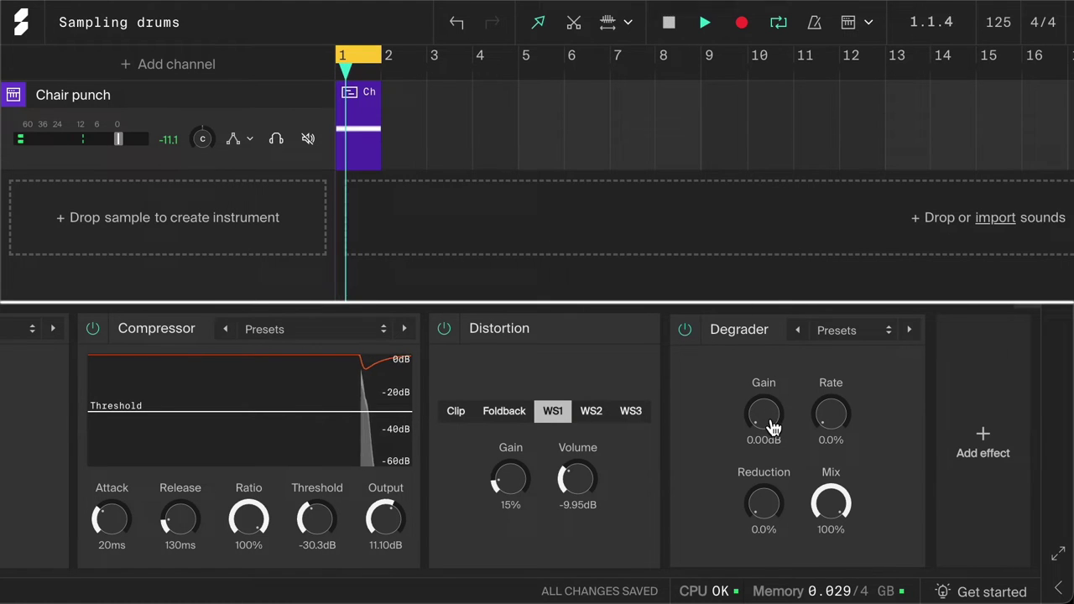
mouse_move(774, 428)
mouse_down()
mouse_move(773, 386)
mouse_move(772, 426)
mouse_up()
key(space)
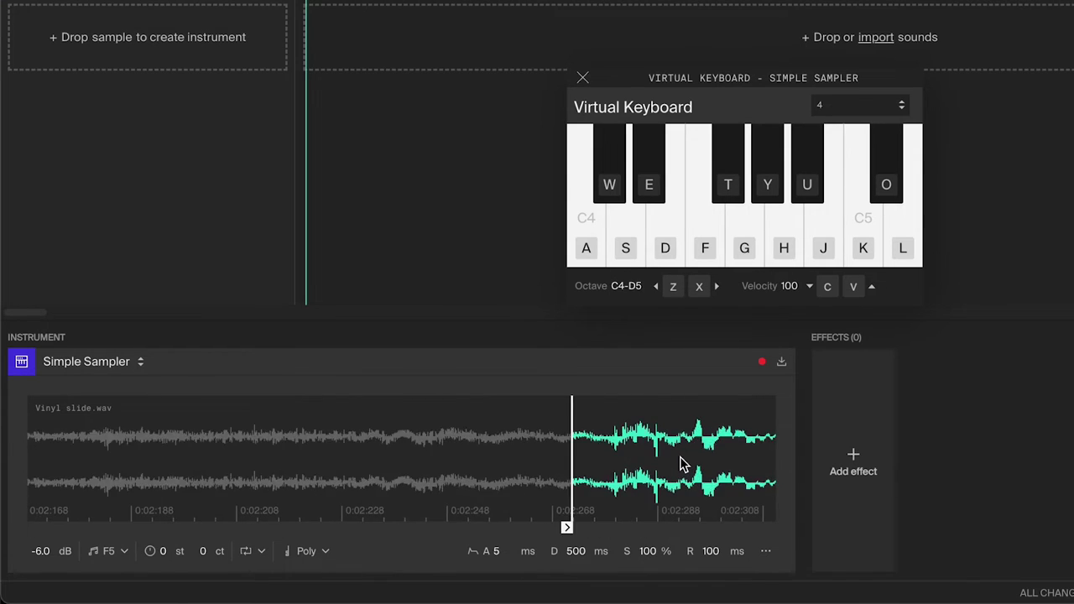
Step: Trim the Vinyl slide start onto its hit and set attack to 1 ms and decay to 2 ms
drag(324, 527, 395, 527)
scroll(495, 554, down, 4)
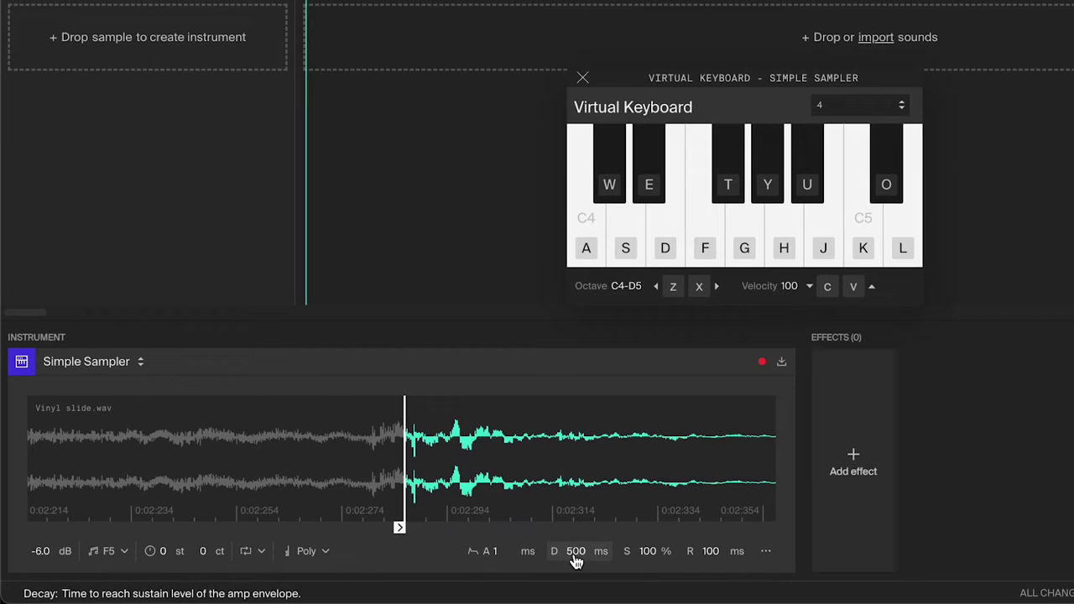
scroll(575, 555, down, 10)
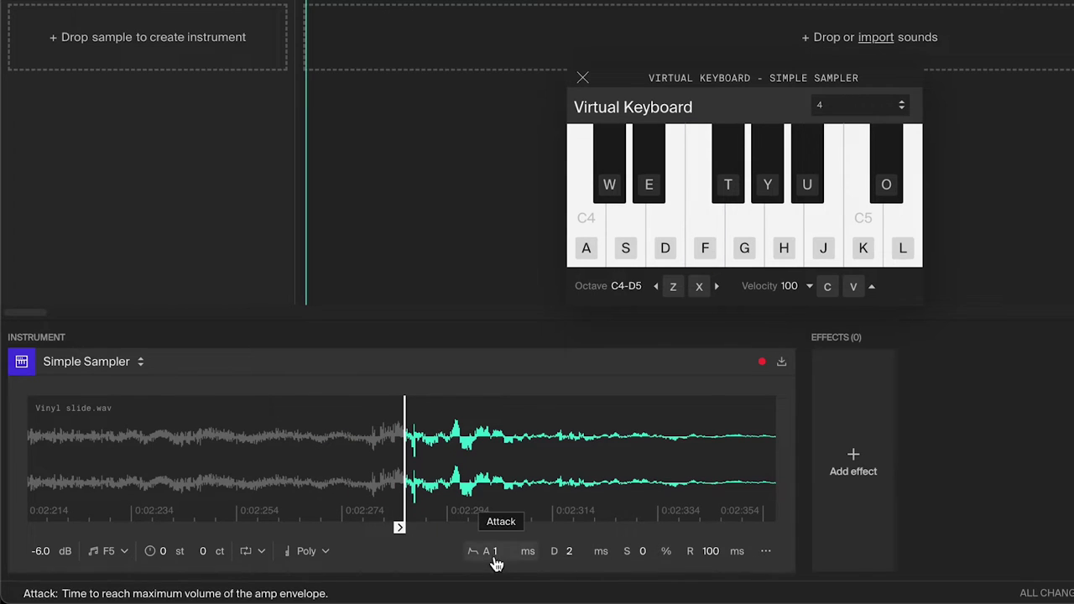
Step: Audition Vinyl slide, then add a high-pass Filter with its cutoff at 1.02 kHz
key(f)
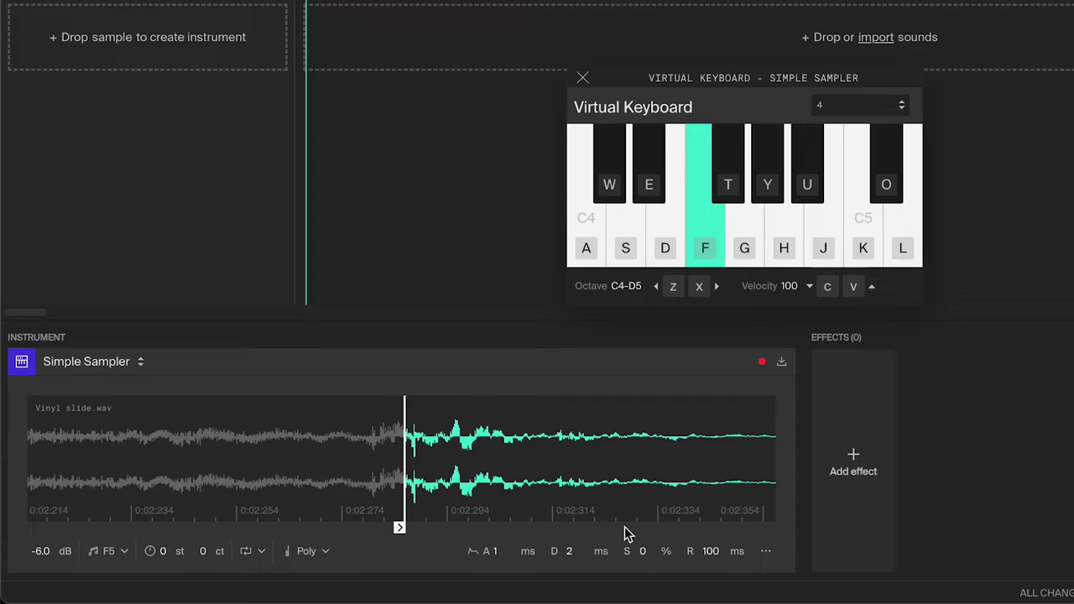
key(f)
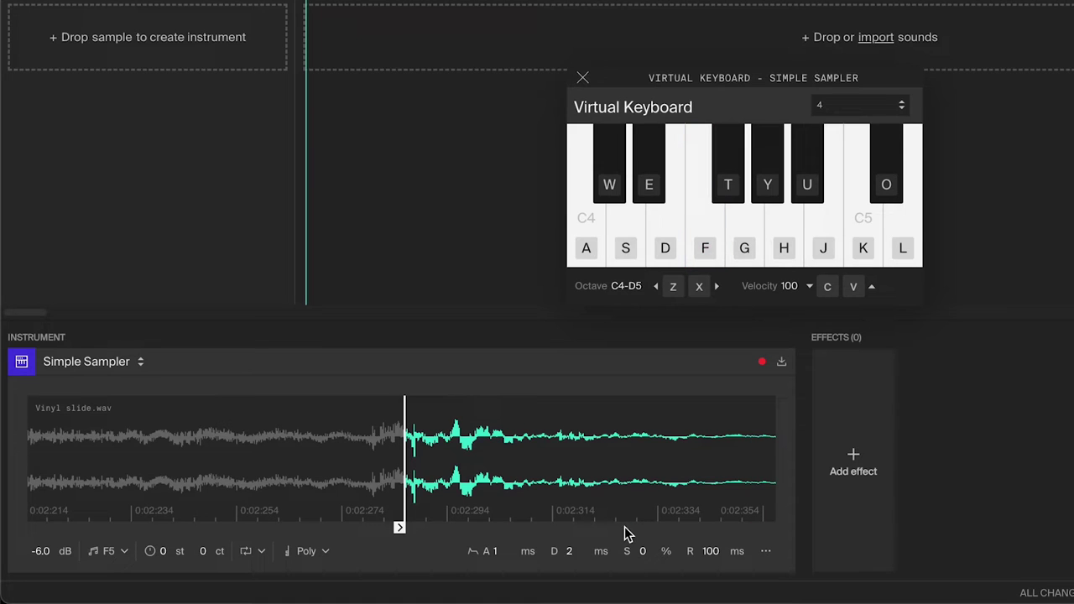
click(831, 481)
click(872, 361)
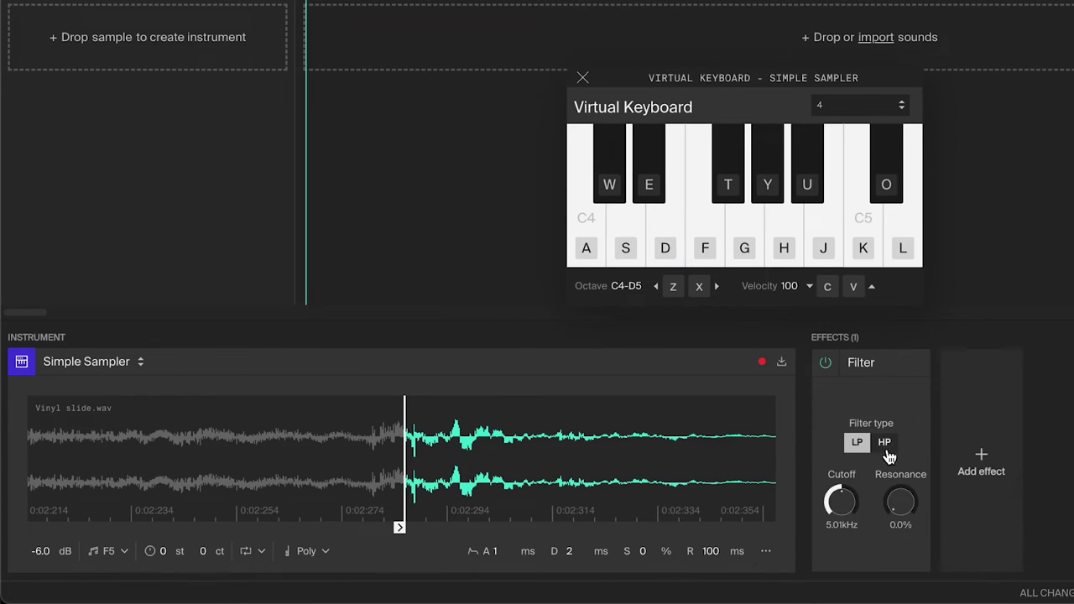
drag(841, 504, 843, 507)
key(f)
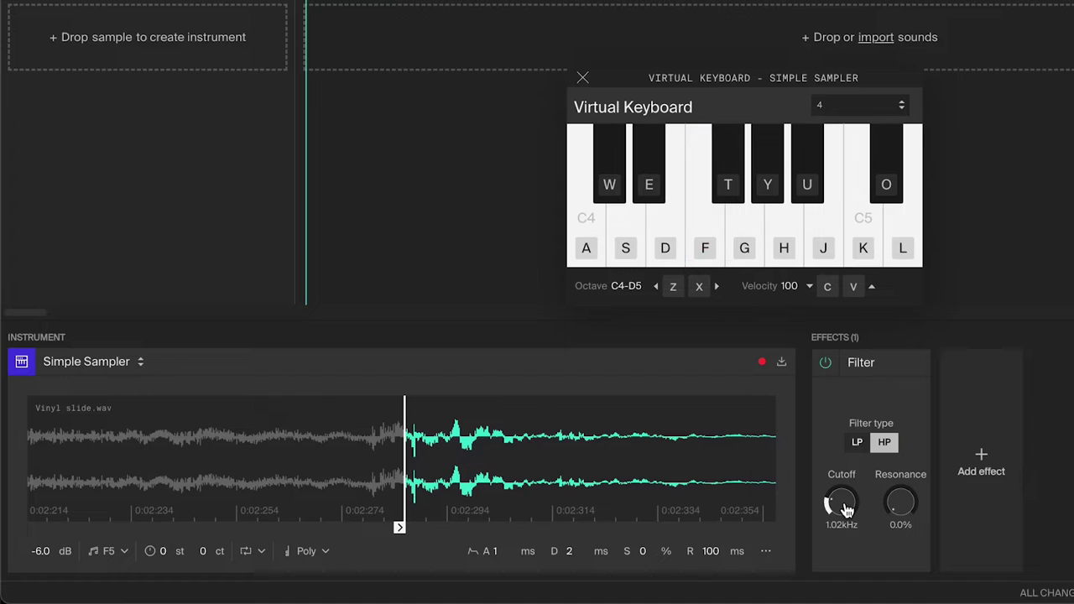
key(f)
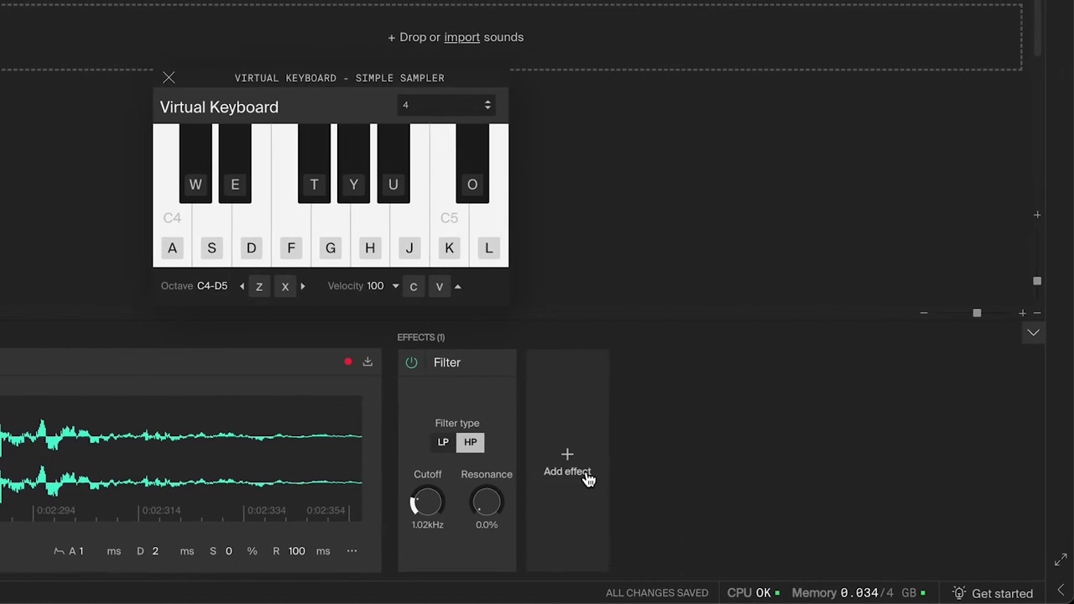
Step: Add a Degrader after the filter and raise its rate to 63%
click(1002, 480)
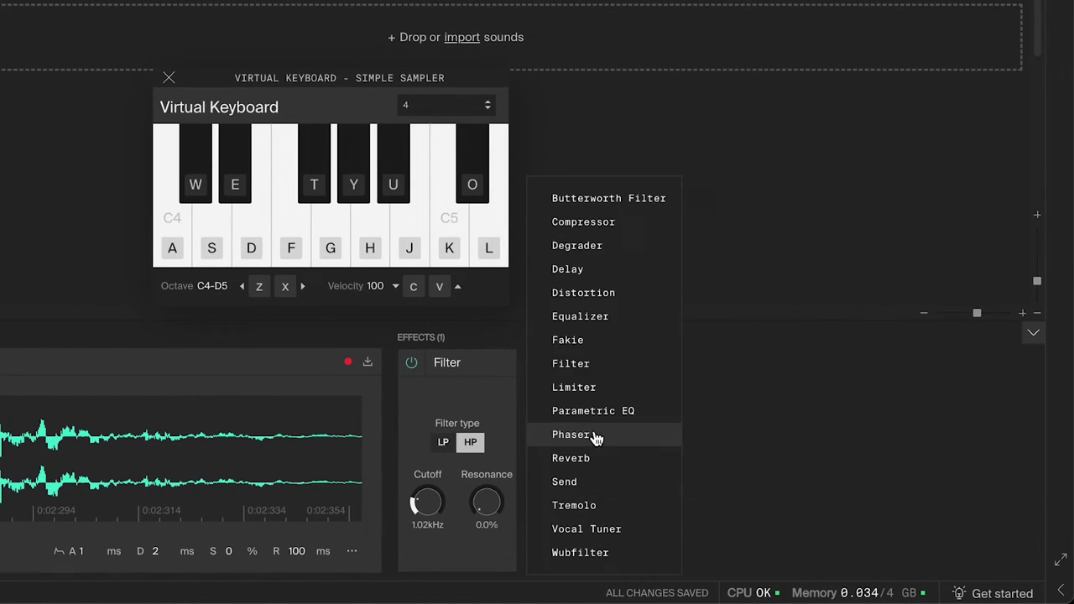
click(1033, 249)
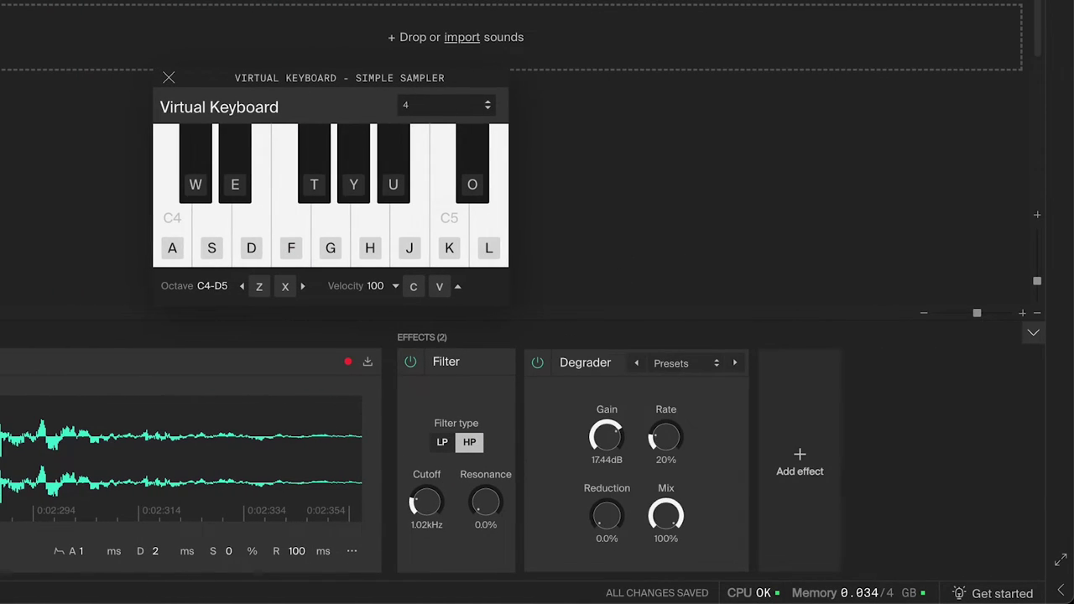
key(f)
key(f)
mouse_move(669, 449)
mouse_down()
mouse_move(670, 413)
mouse_move(670, 458)
mouse_up()
key(f)
key(f)
key(f)
key(f)
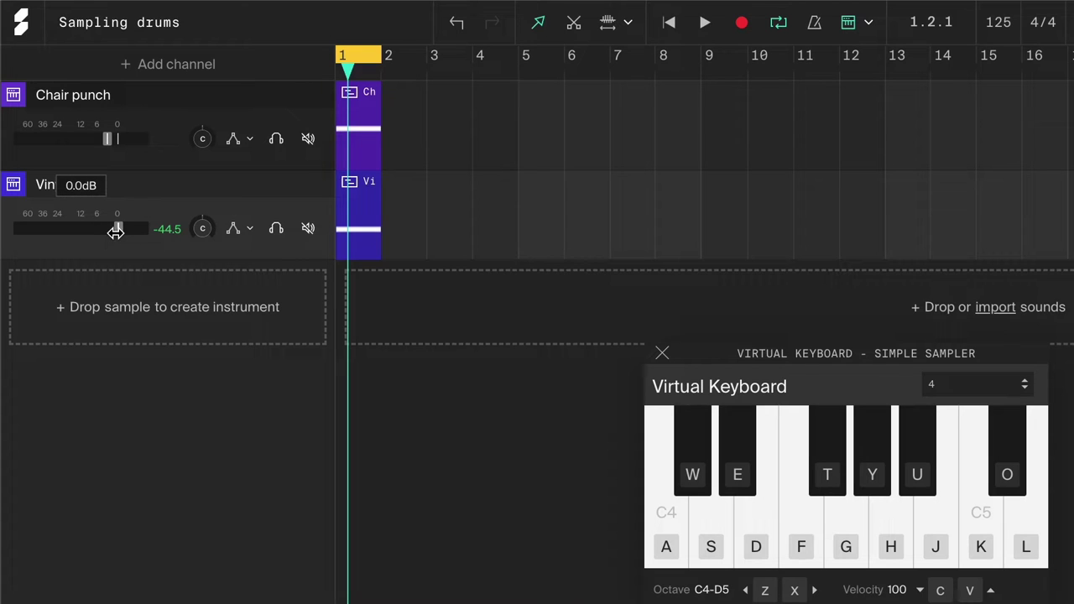
Step: Play the drums, pull the Vinyl slide fader down to -16 dB, and replay to compare
key(space)
drag(129, 233, 83, 233)
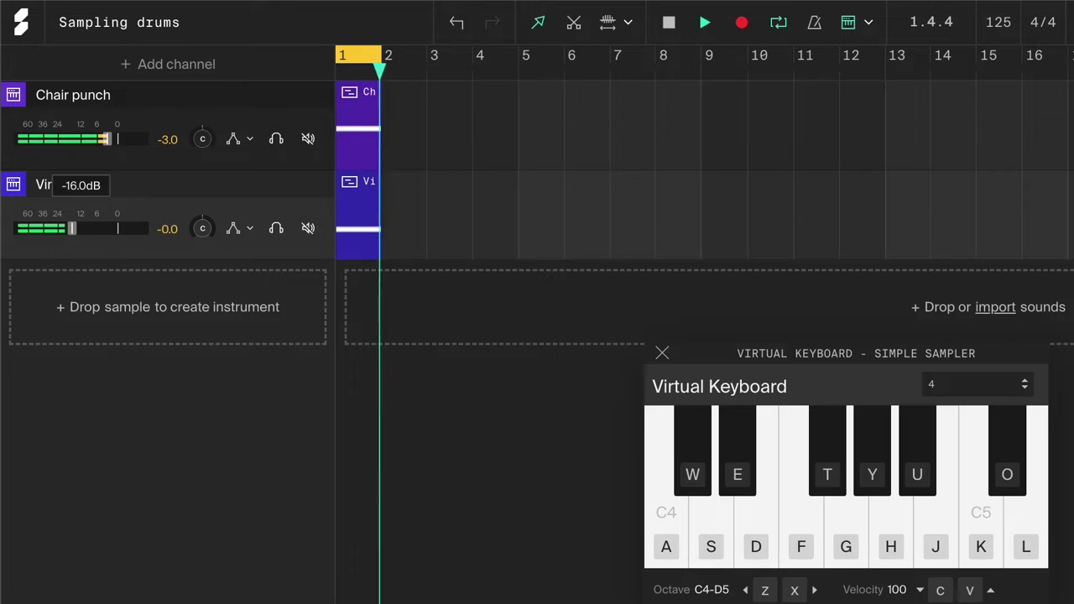
key(space)
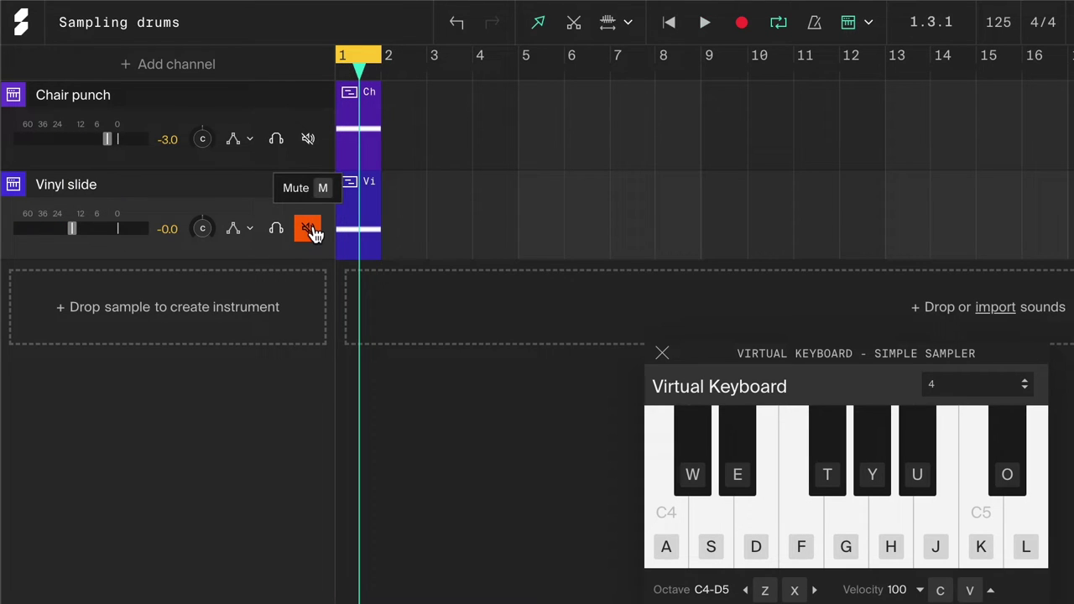
key(space)
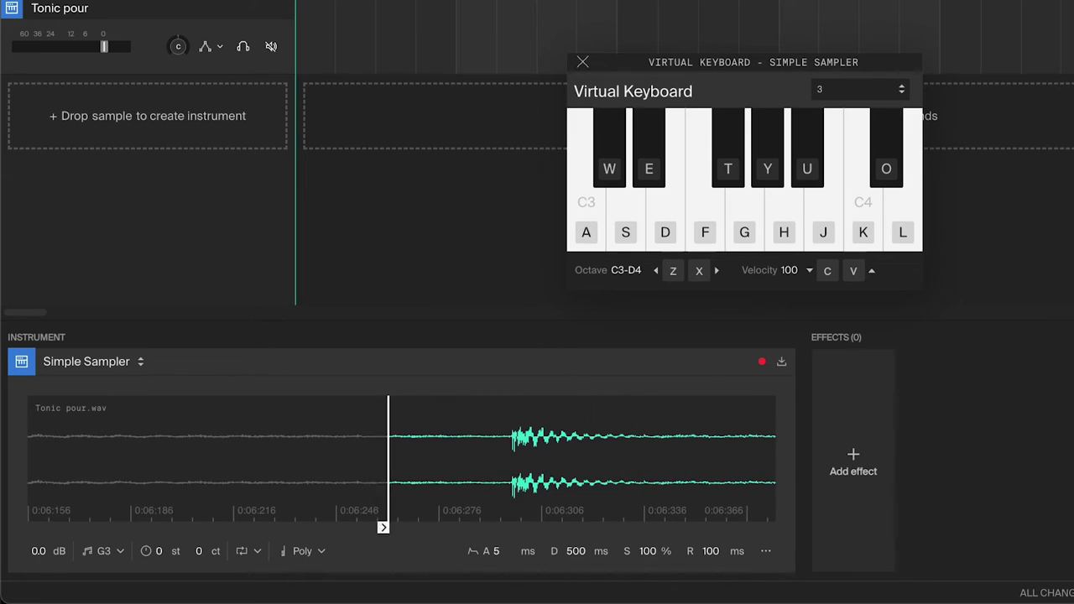
scroll(545, 467, up, 2)
Step: Set Tonic pour's sustain to 0% and decay to 170 ms, auditioning the sound
key(g)
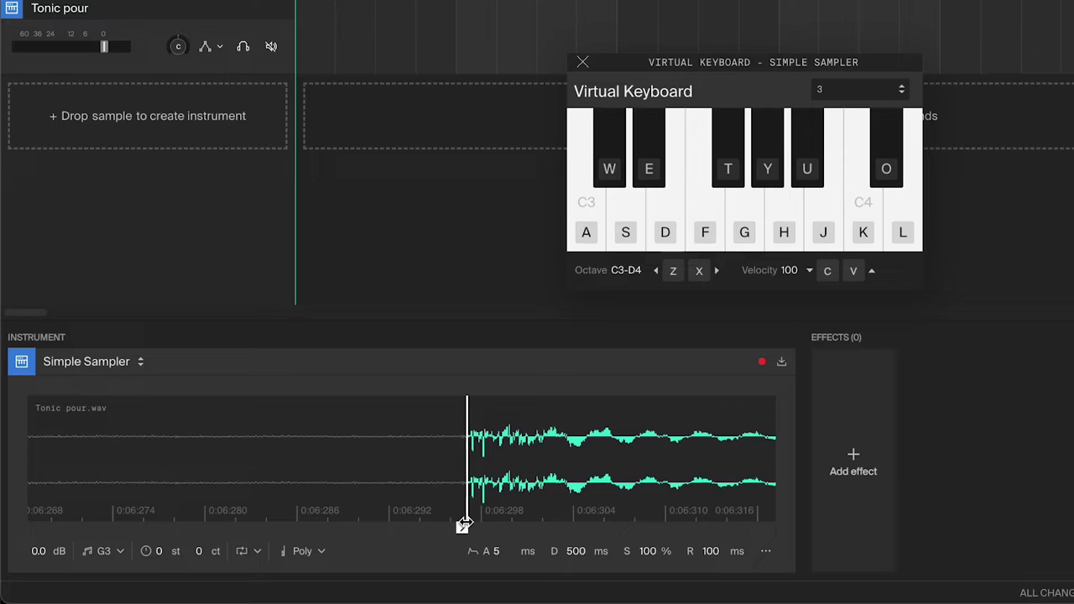
scroll(585, 470, down, 3)
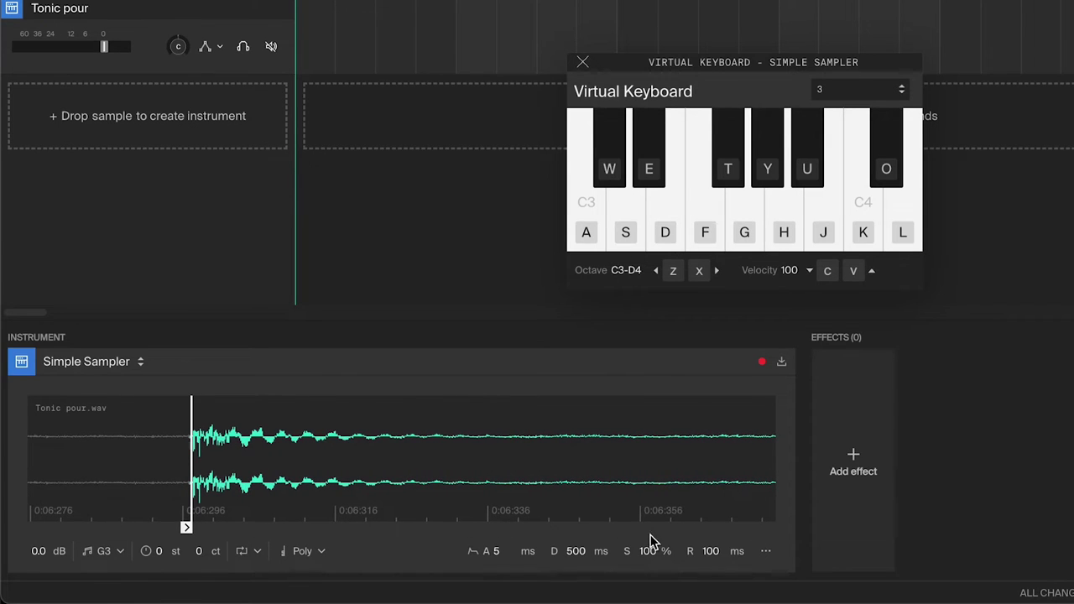
key(g)
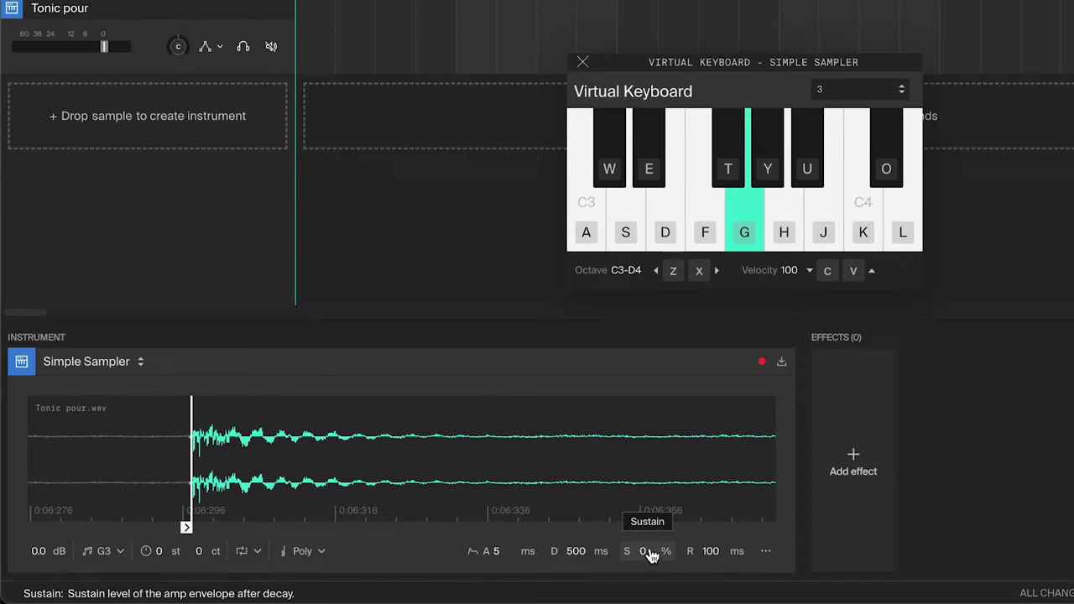
key(g)
scroll(575, 551, down, 5)
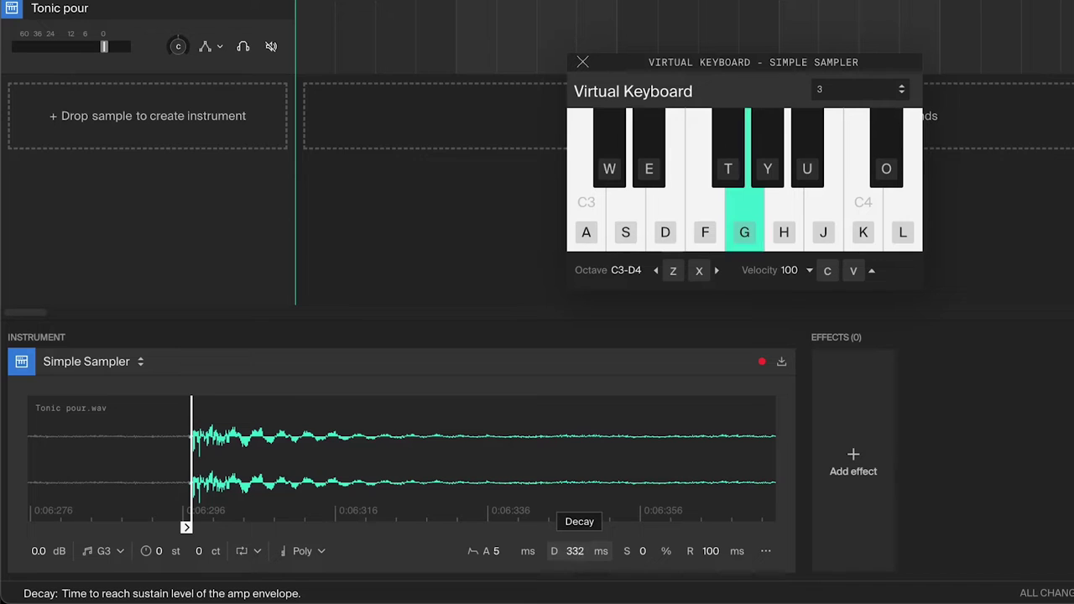
Step: Add a Tonic pour clip with one bar-long note, then put a Parametric EQ on the channel
double_click(311, 47)
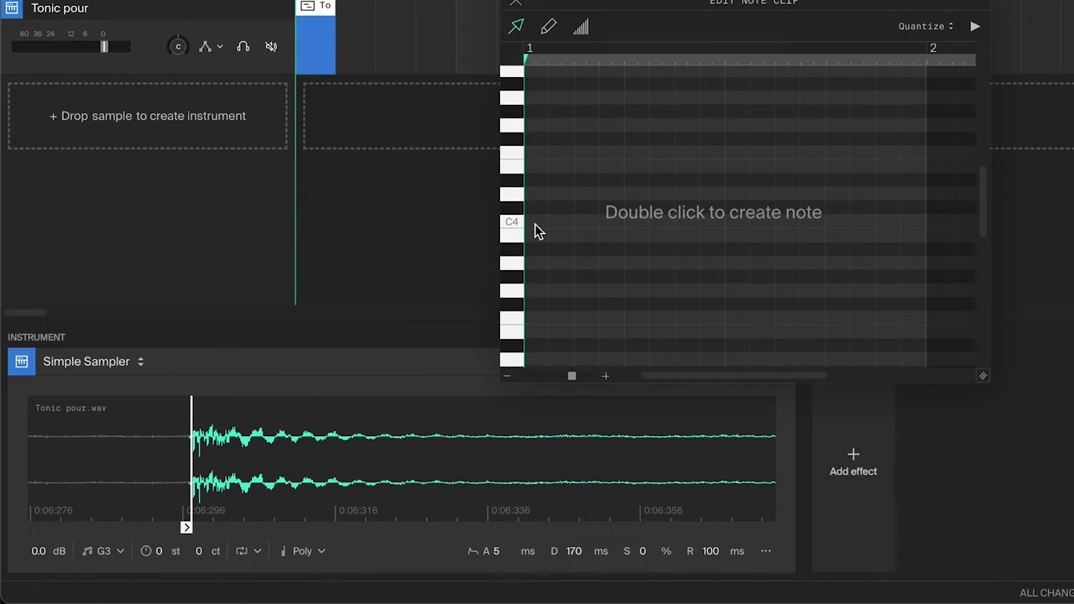
drag(538, 231, 932, 241)
drag(561, 222, 562, 266)
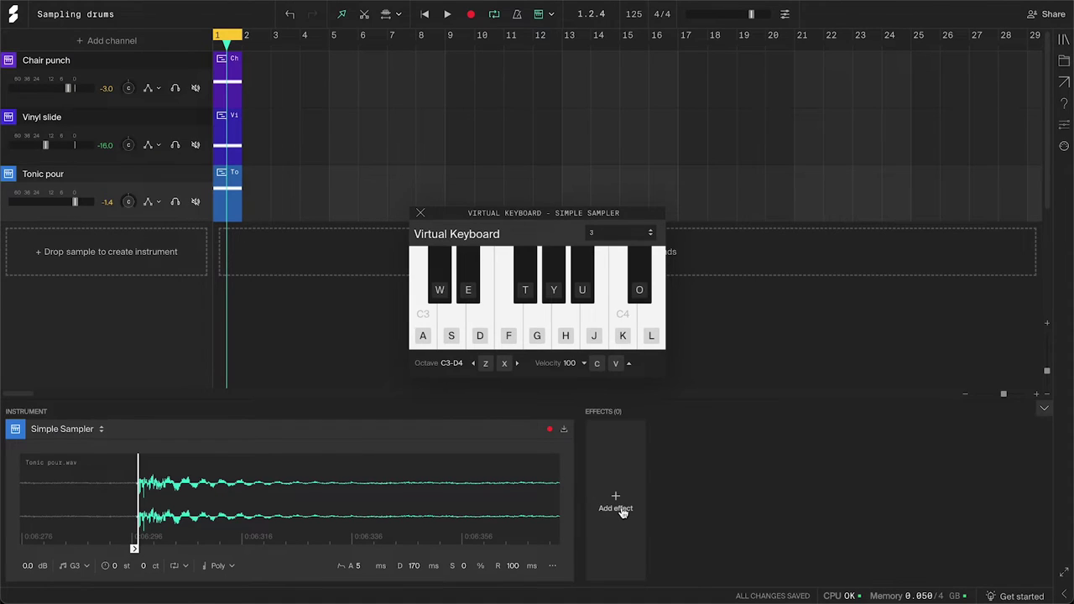
click(623, 512)
click(621, 464)
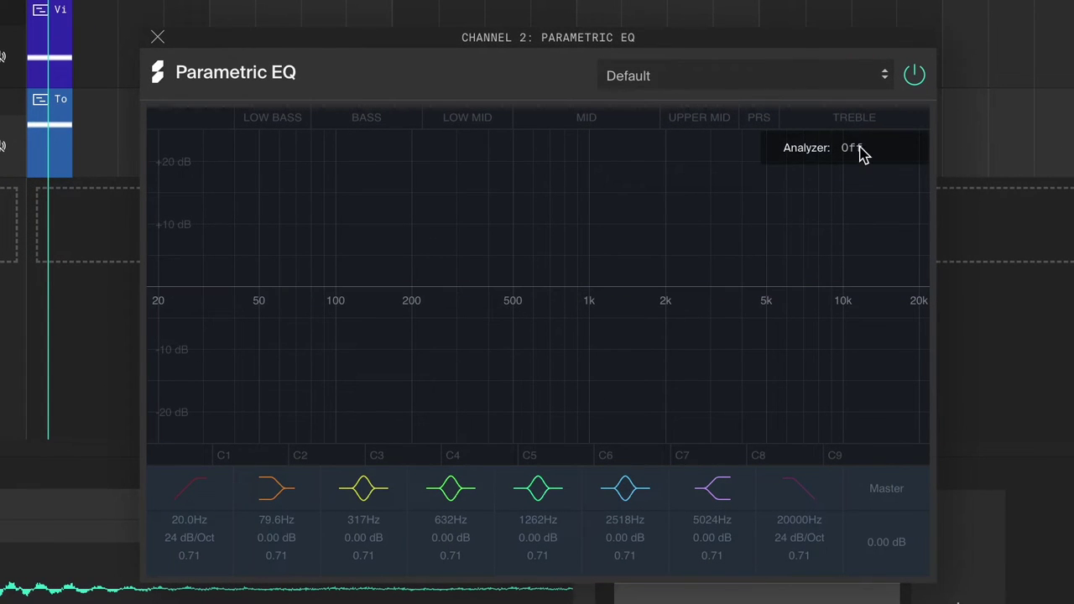
Step: Switch the analyzer to Spectrum, boost band C3 +8.48 dB at 340 Hz (Q 6.58), and add a 185 Hz low cut
click(862, 154)
click(846, 175)
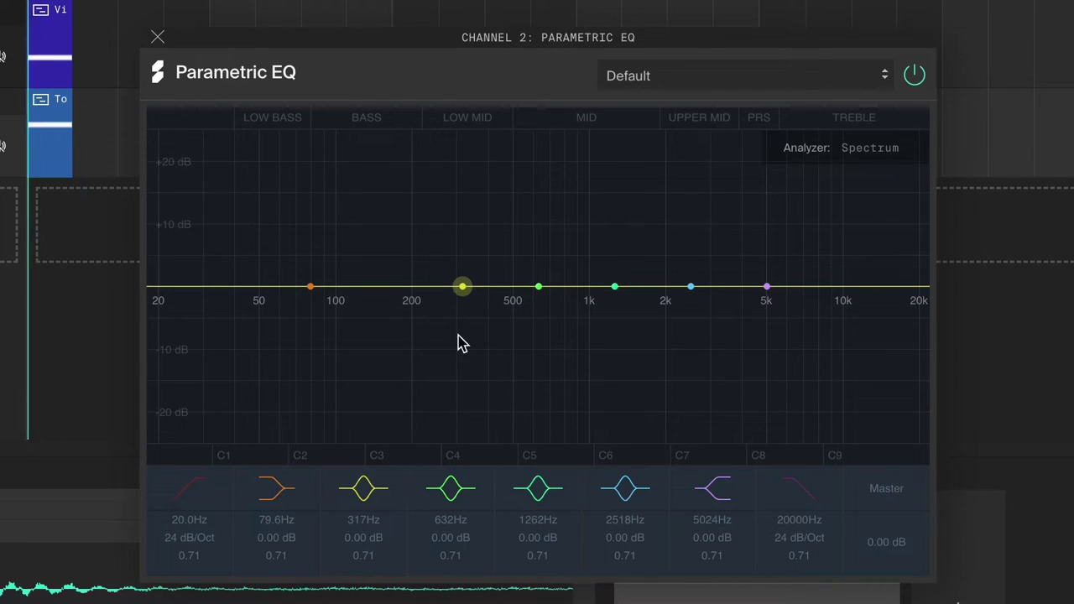
drag(463, 287, 474, 215)
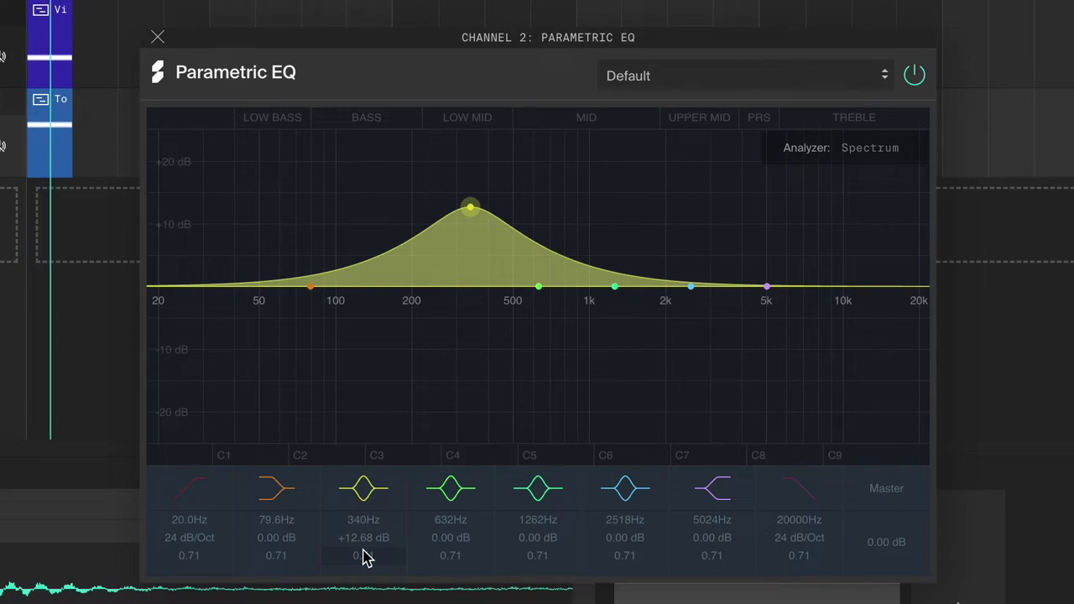
drag(365, 566, 354, 460)
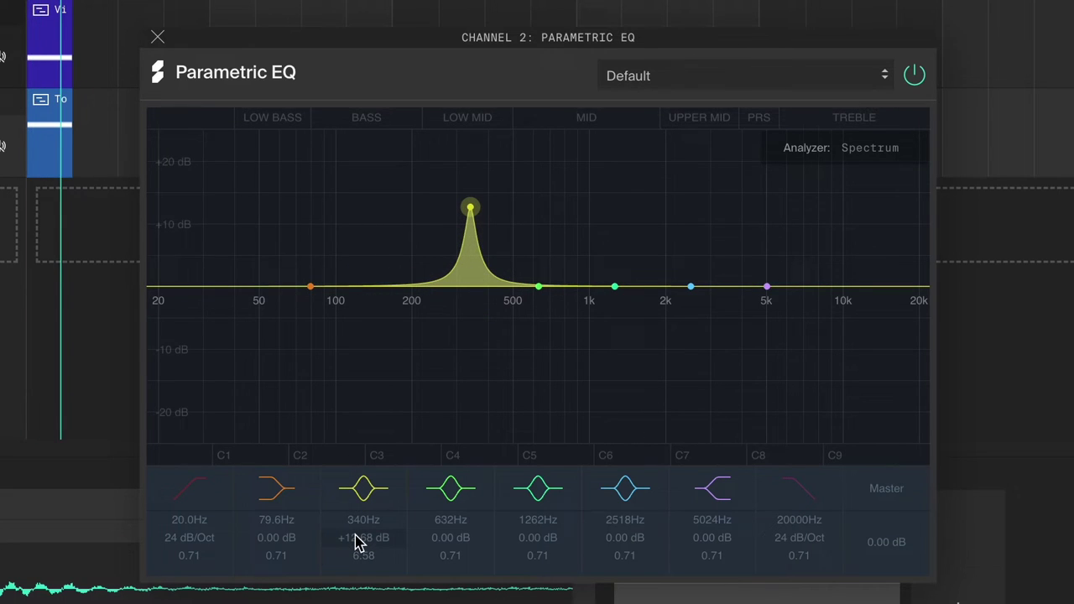
drag(360, 542, 363, 565)
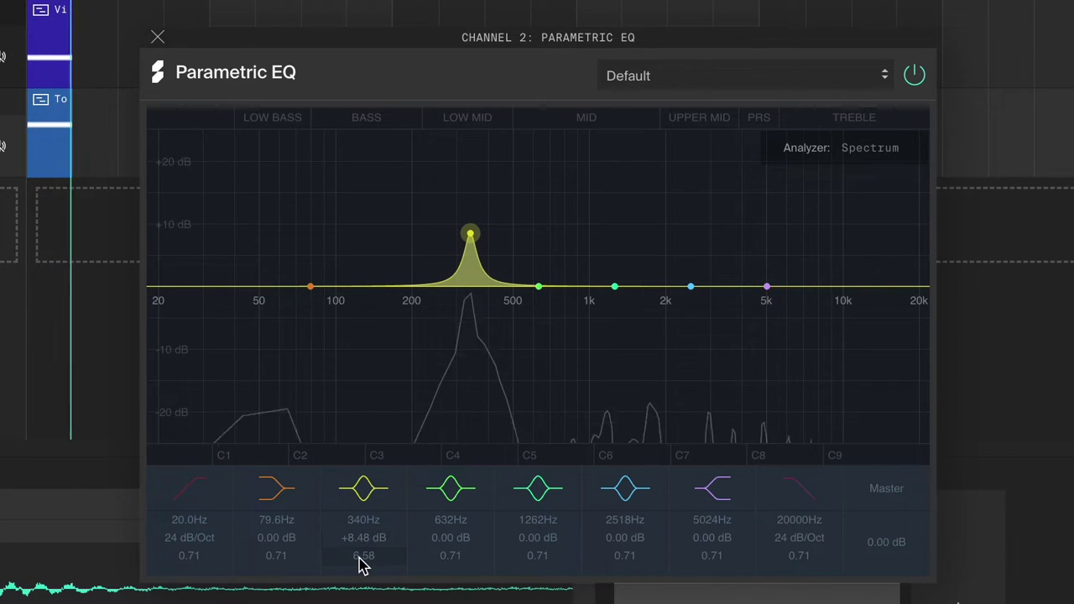
click(190, 491)
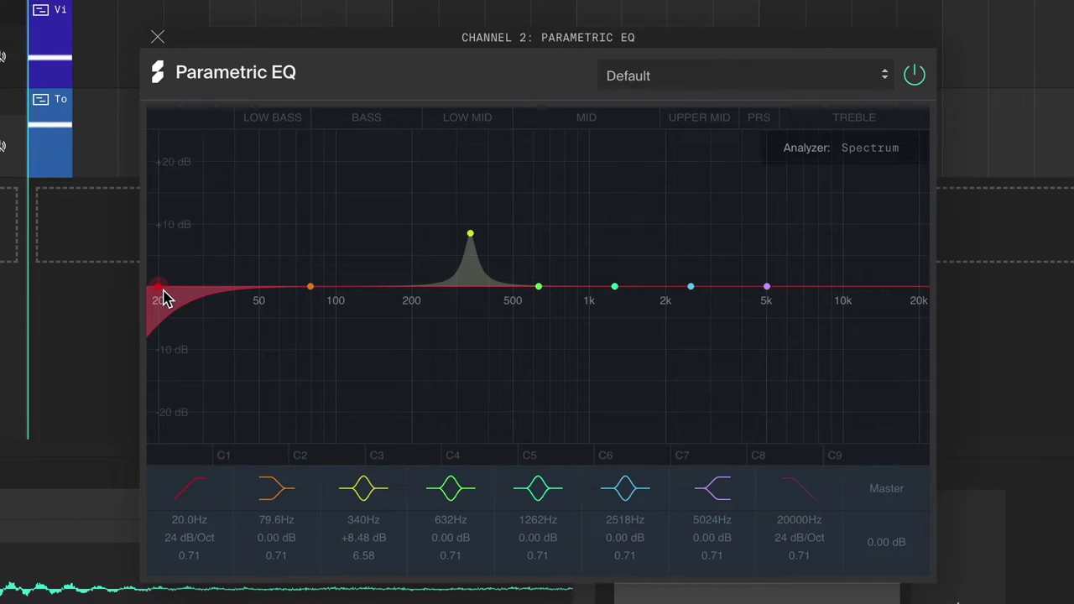
drag(164, 298, 409, 301)
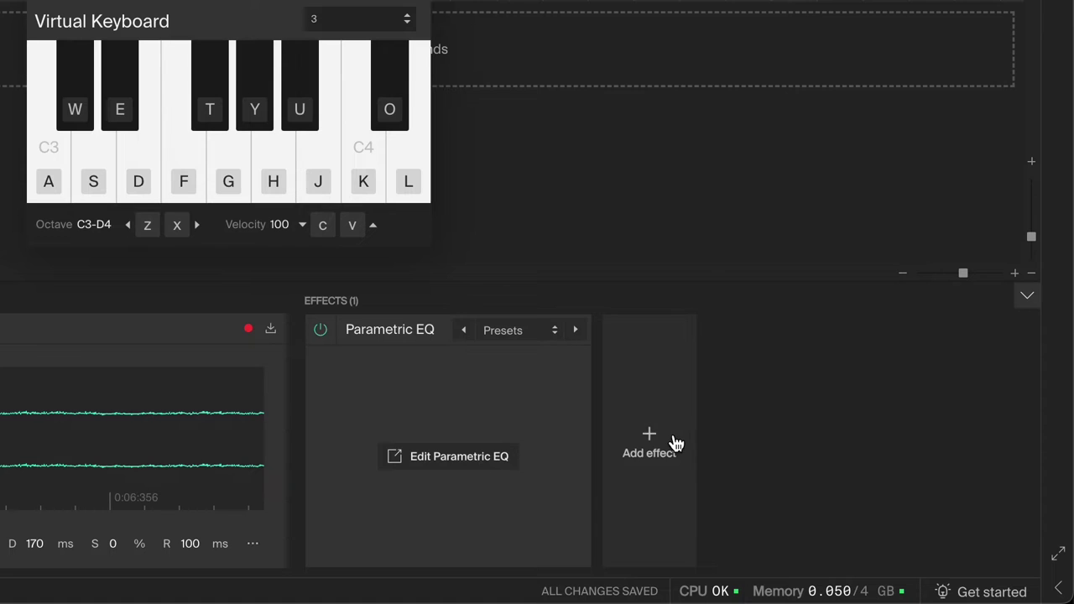
Step: Add a Reverb and then a Limiter after the EQ on the Tonic pour chain
click(674, 445)
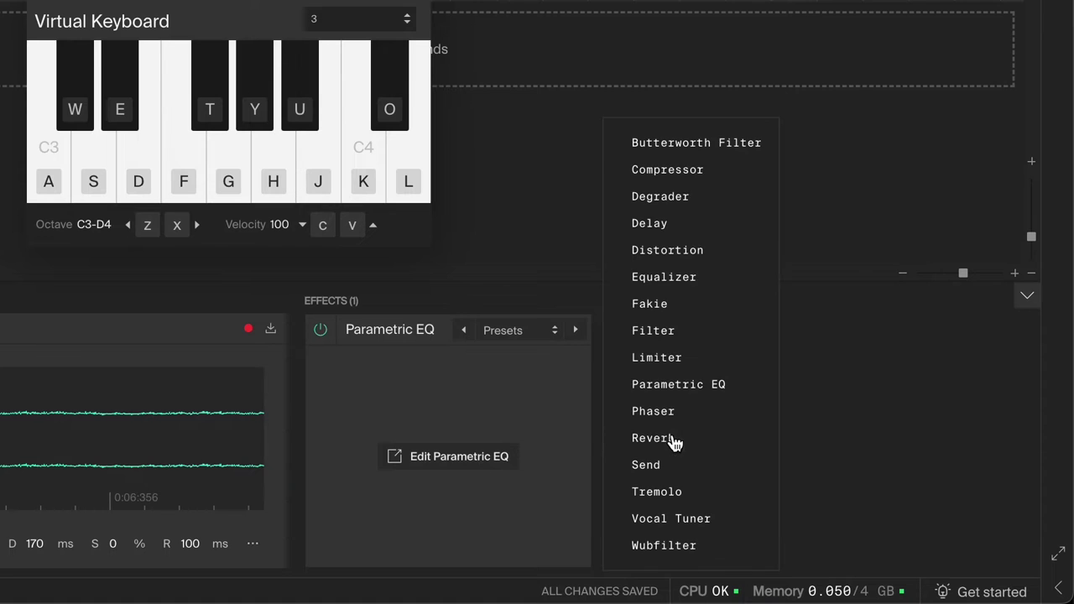
click(659, 440)
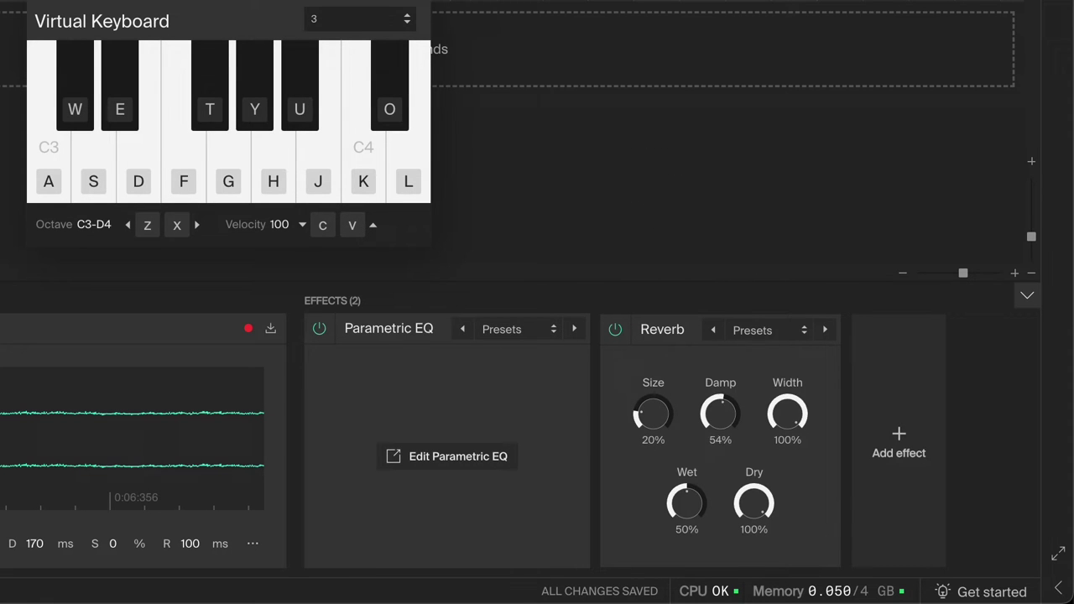
click(902, 449)
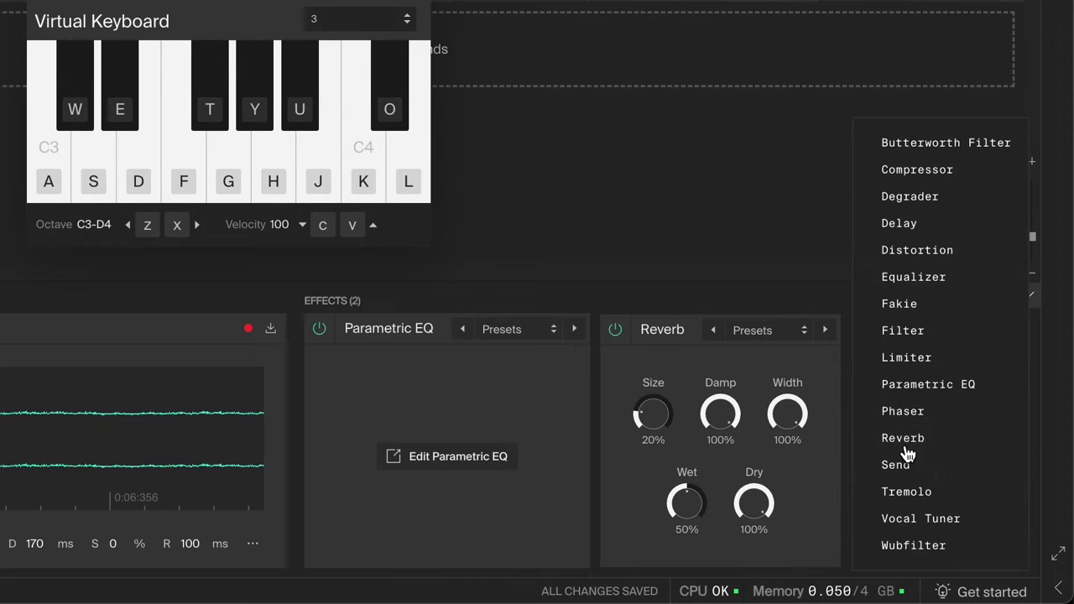
click(913, 361)
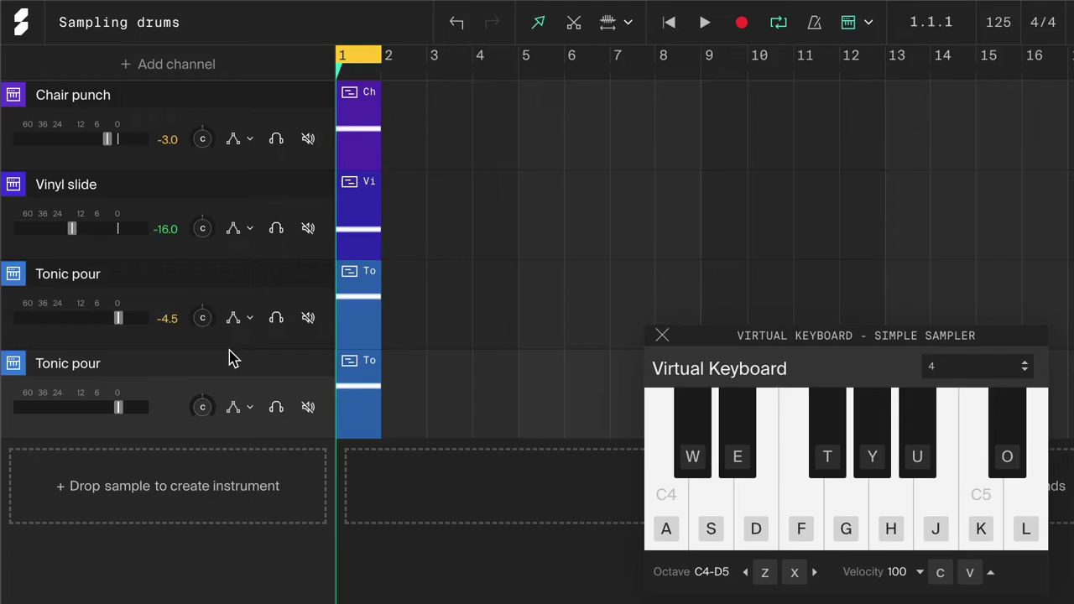
Step: Move the Tonic pour sample start earlier and lengthen its decay to 252 ms
scroll(233, 357, down, 5)
drag(215, 444, 238, 449)
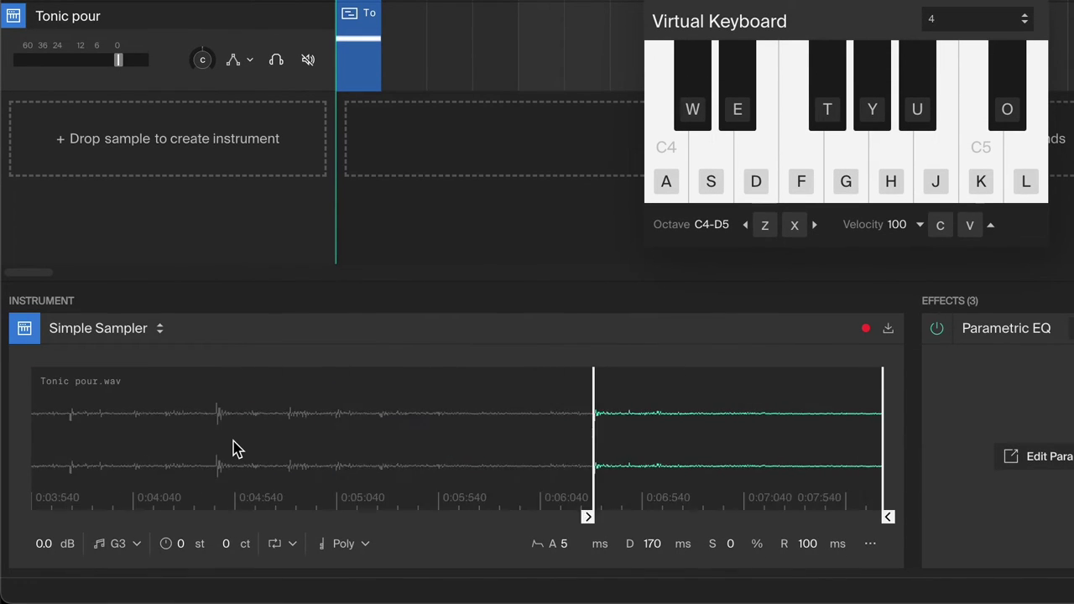
scroll(233, 449, up, 3)
key(g)
key(g)
key(g)
mouse_move(455, 437)
mouse_down()
mouse_move(360, 436)
mouse_move(358, 454)
mouse_up()
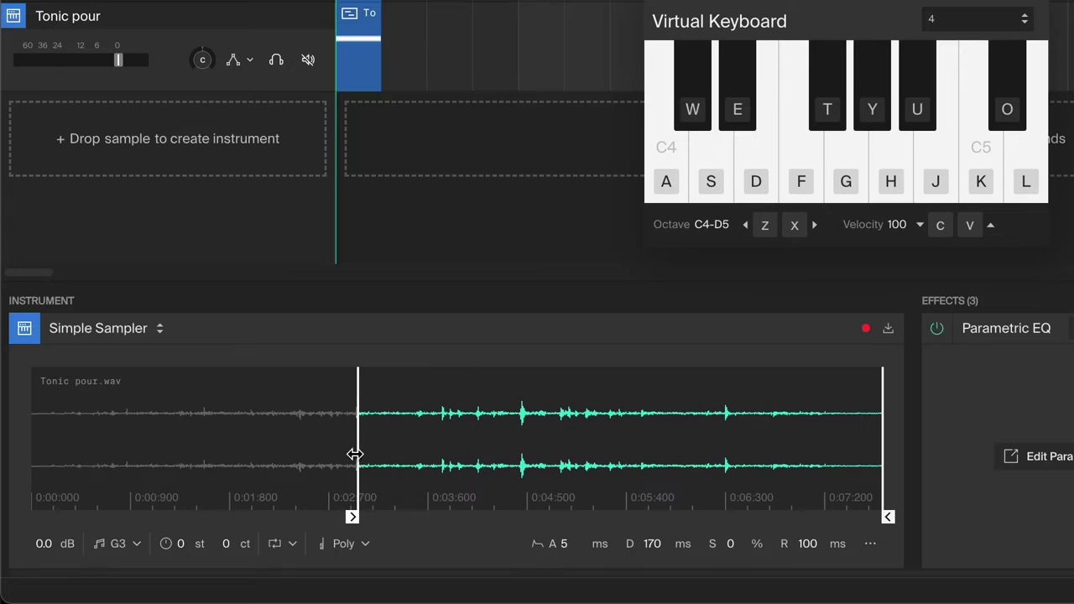
mouse_move(654, 544)
mouse_down()
mouse_move(653, 520)
mouse_move(653, 548)
mouse_up()
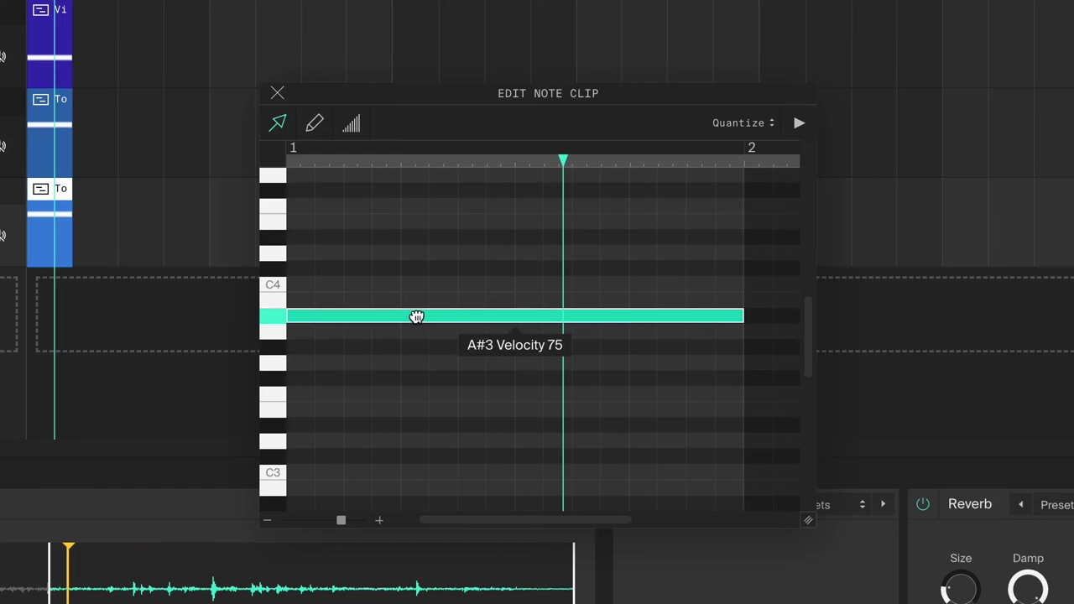
Step: Raise the clip's note to C#4, add a copy at C#3, and solo the channel
drag(414, 314, 419, 273)
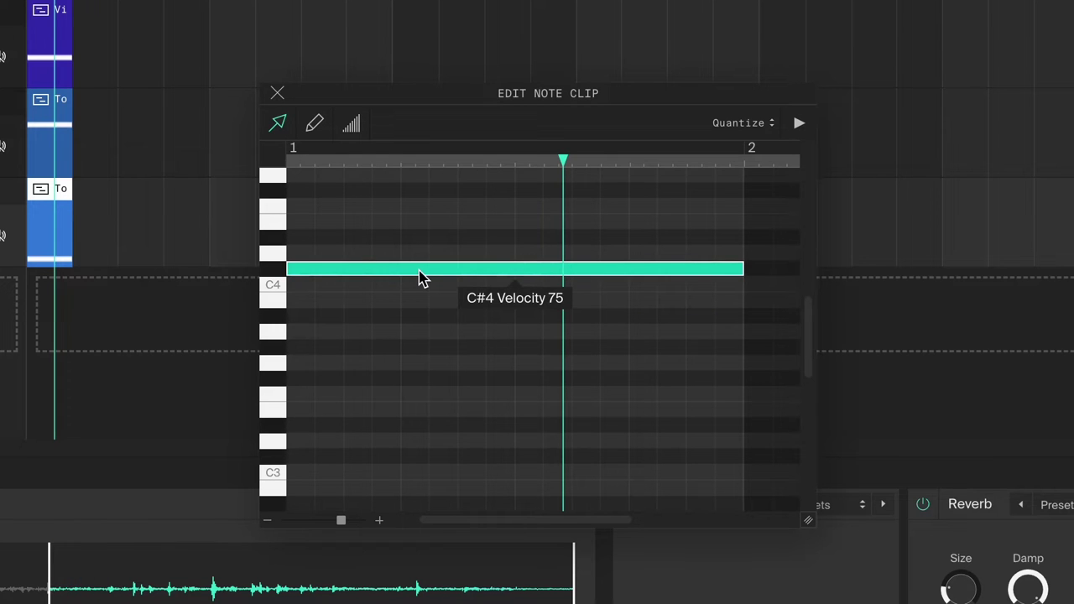
drag(420, 272, 422, 464)
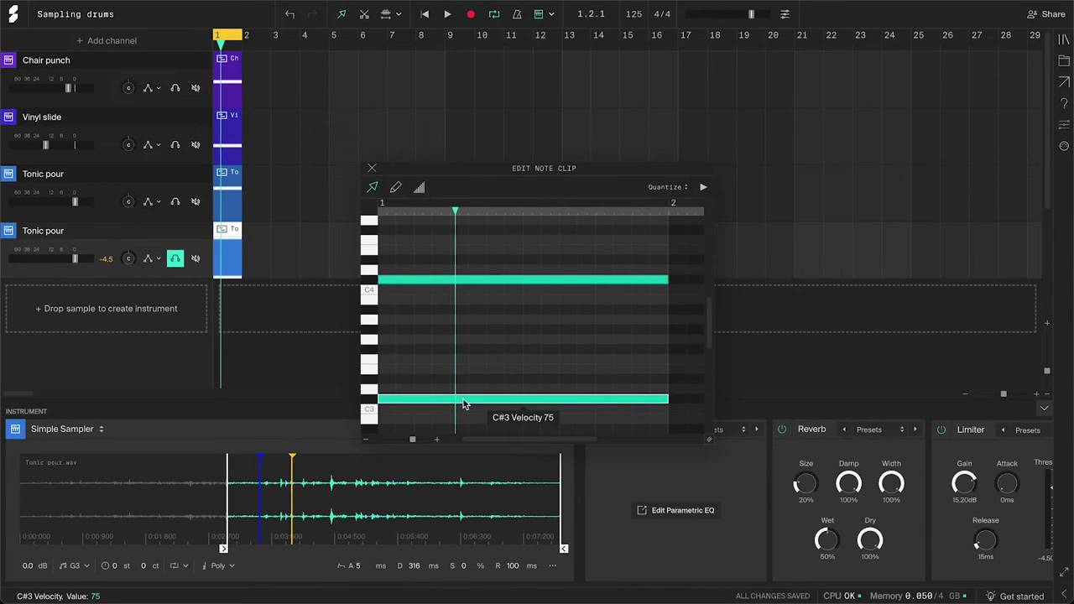
click(176, 203)
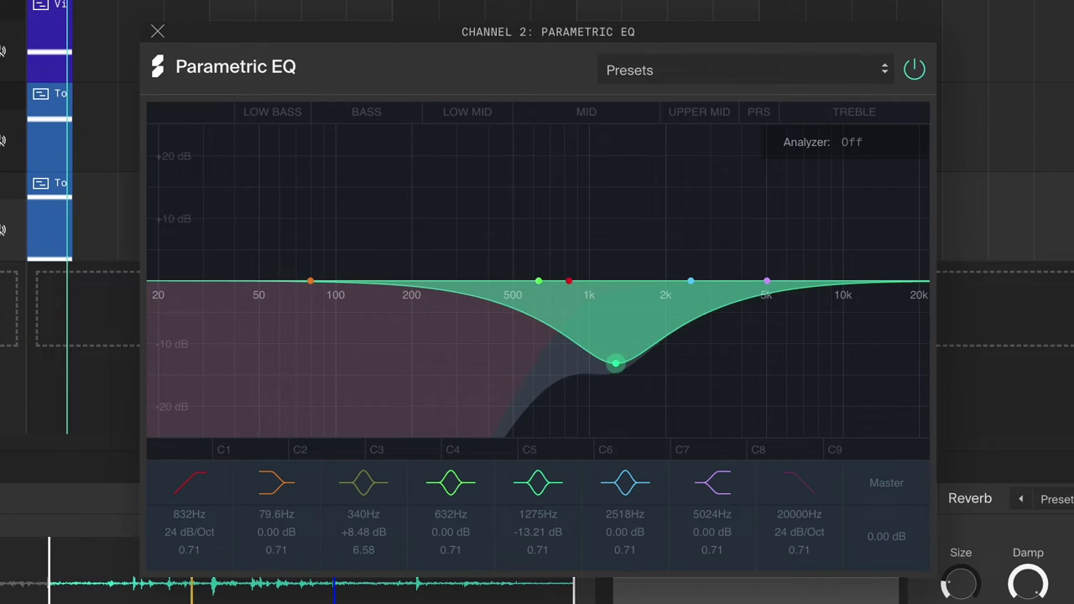
Step: Cut the Tonic pour mids to -13.21 dB with a narrower band and a lower high cut
drag(538, 550, 540, 515)
mouse_move(799, 514)
mouse_down()
mouse_move(790, 578)
mouse_move(803, 519)
mouse_up()
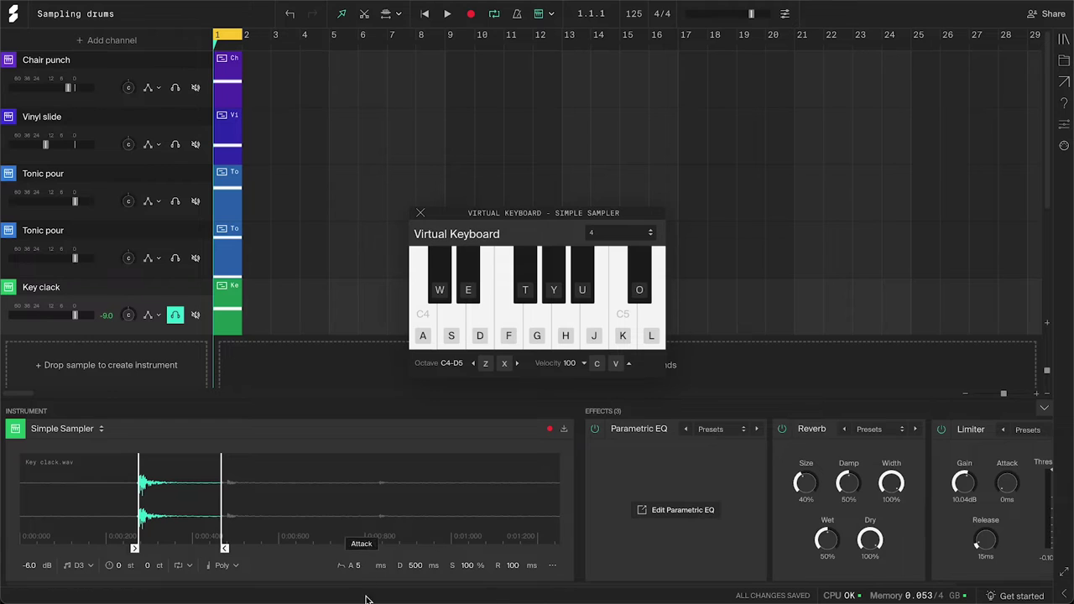
Step: Solo both Tonic pour channels
scroll(521, 565, right, 3)
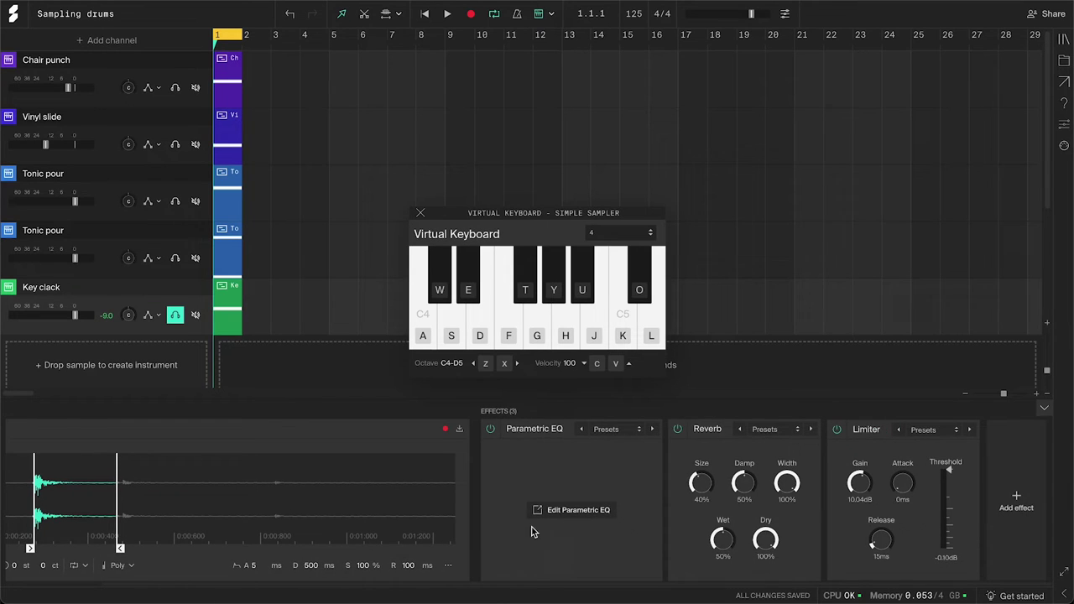
scroll(640, 550, left, 3)
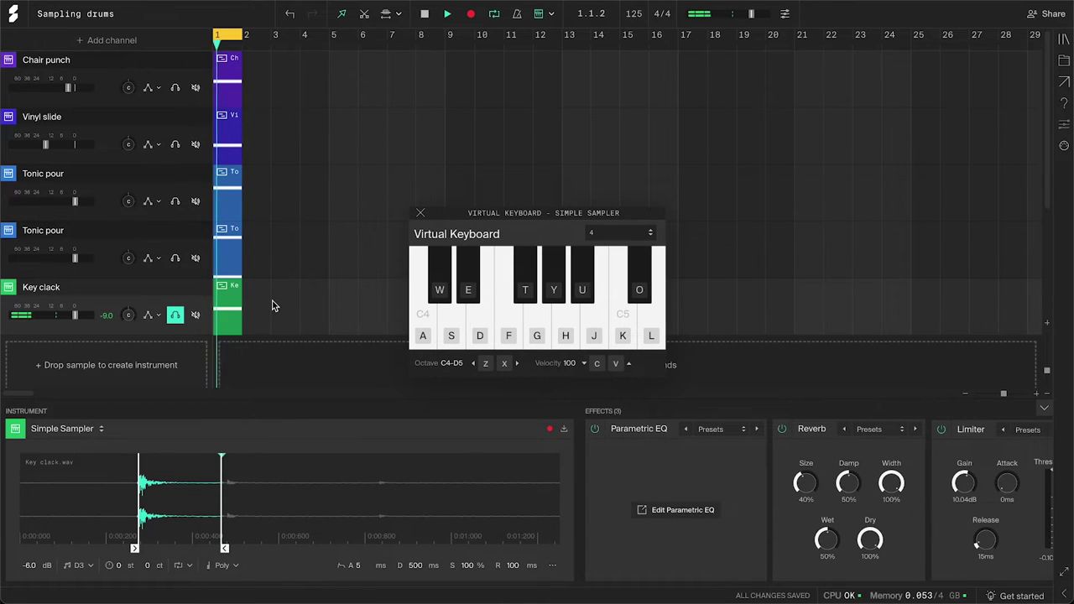
click(175, 258)
click(175, 202)
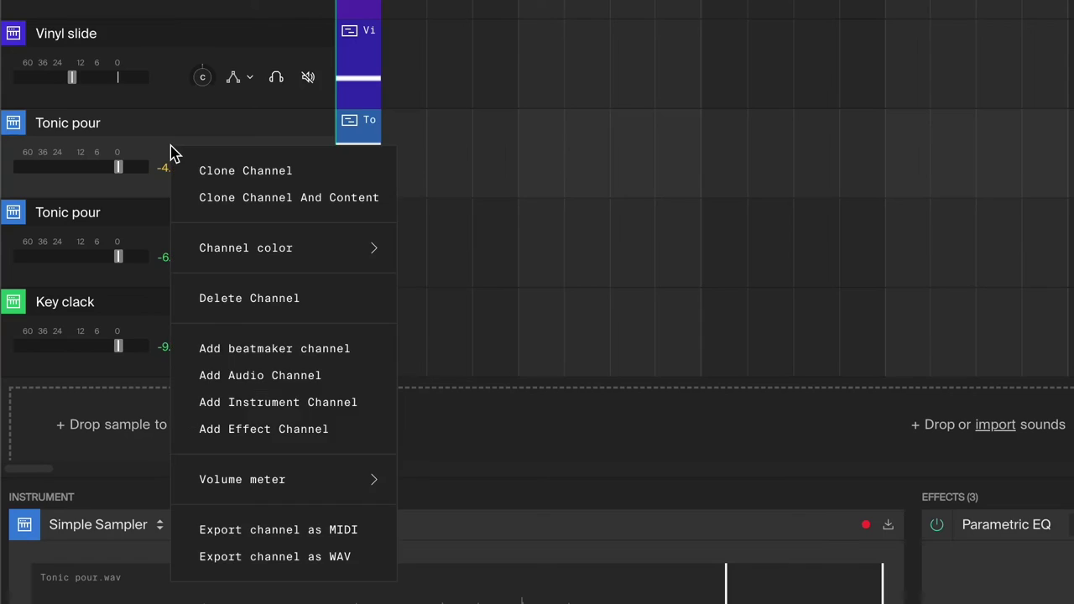
Step: Clone the Tonic pour channel, lower its note to G3, and pull the C7 band to 1019 Hz, -10.89 dB
click(241, 197)
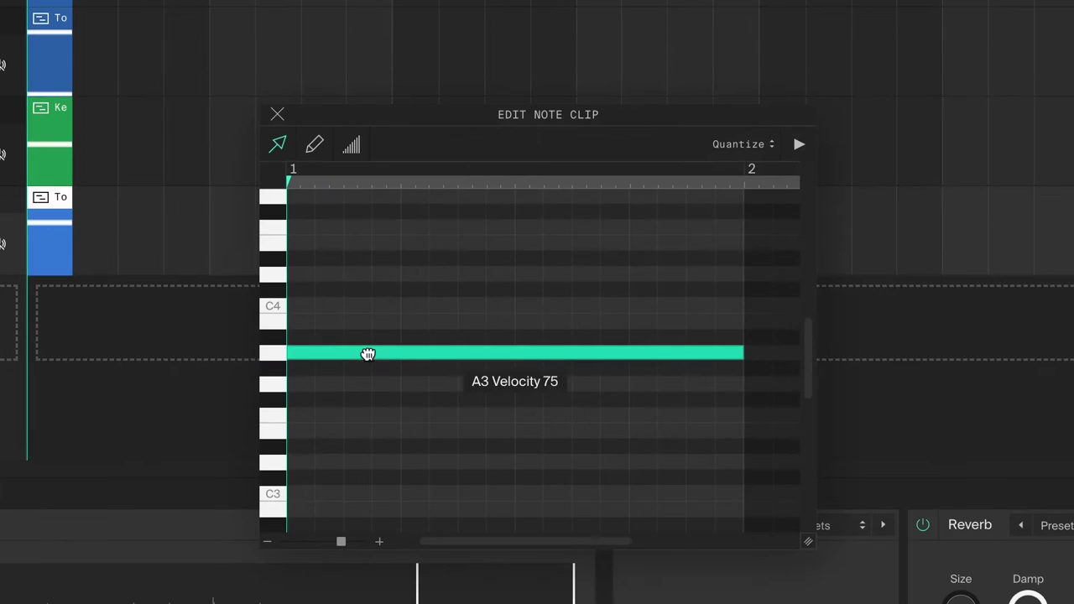
drag(367, 355, 368, 397)
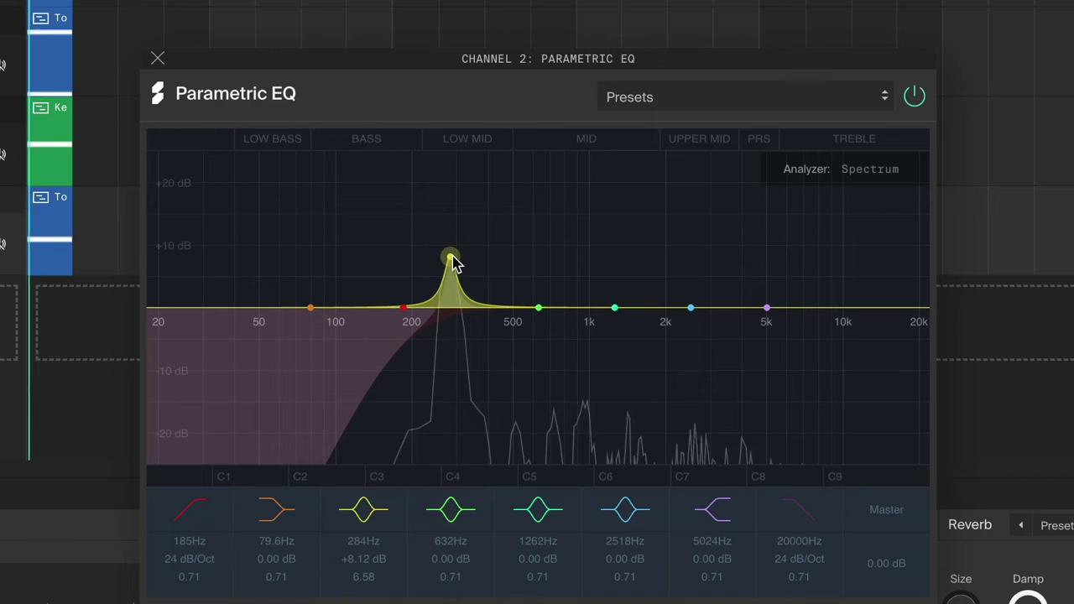
drag(766, 308, 592, 380)
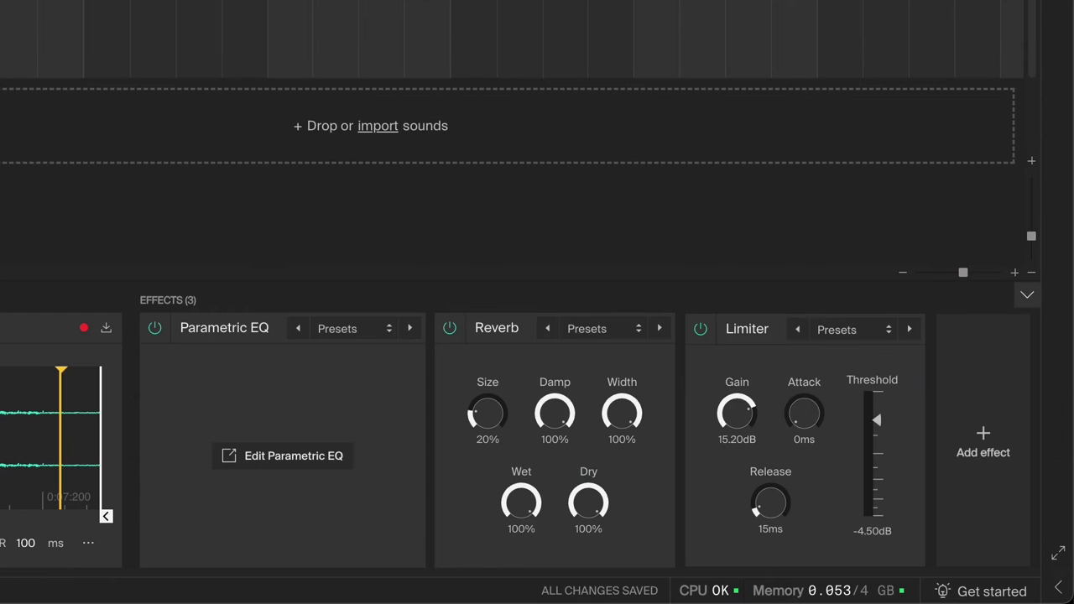
Step: Insert a WS1 Distortion ahead of the EQ and solo the third and fourth Tonic pour channels
click(434, 445)
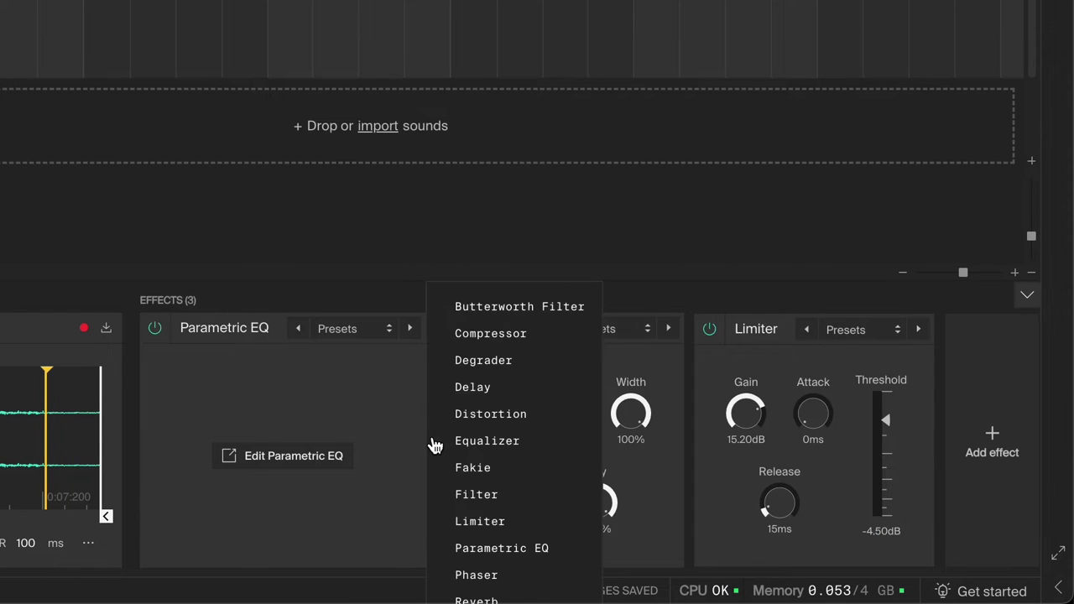
click(473, 415)
drag(564, 373, 252, 410)
click(265, 411)
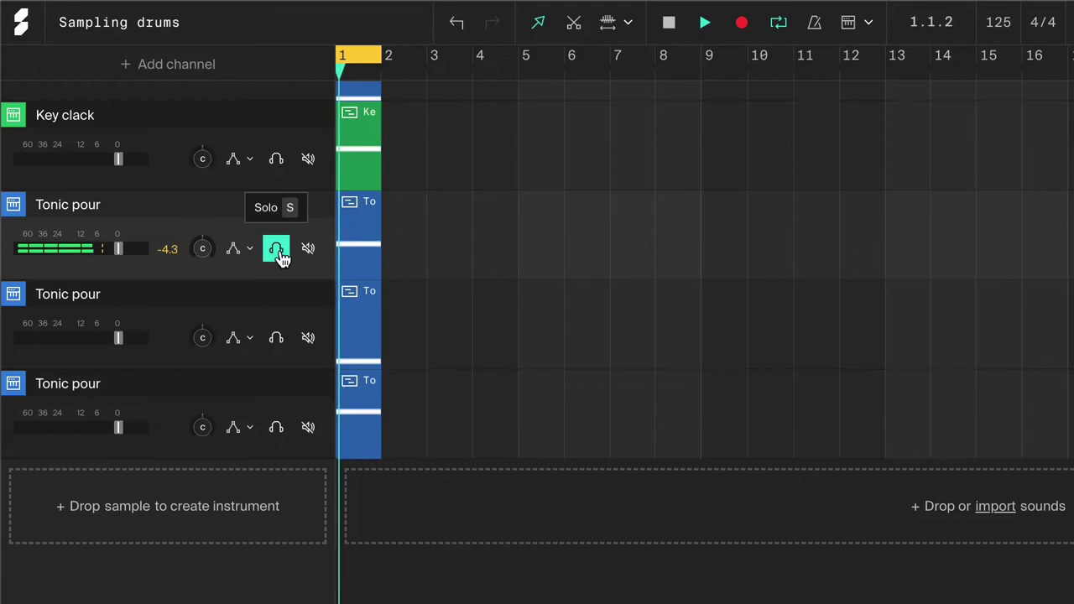
click(277, 339)
click(278, 429)
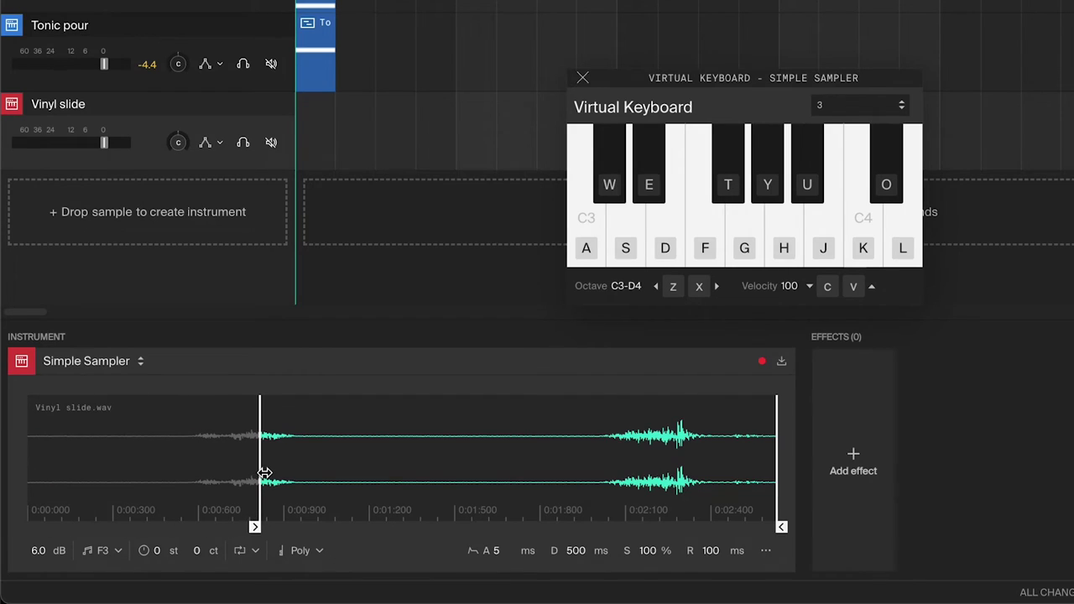
Step: Shorten the Vinyl slide decay to 143 ms and stretch its note across the bar, raised to F4
key(f)
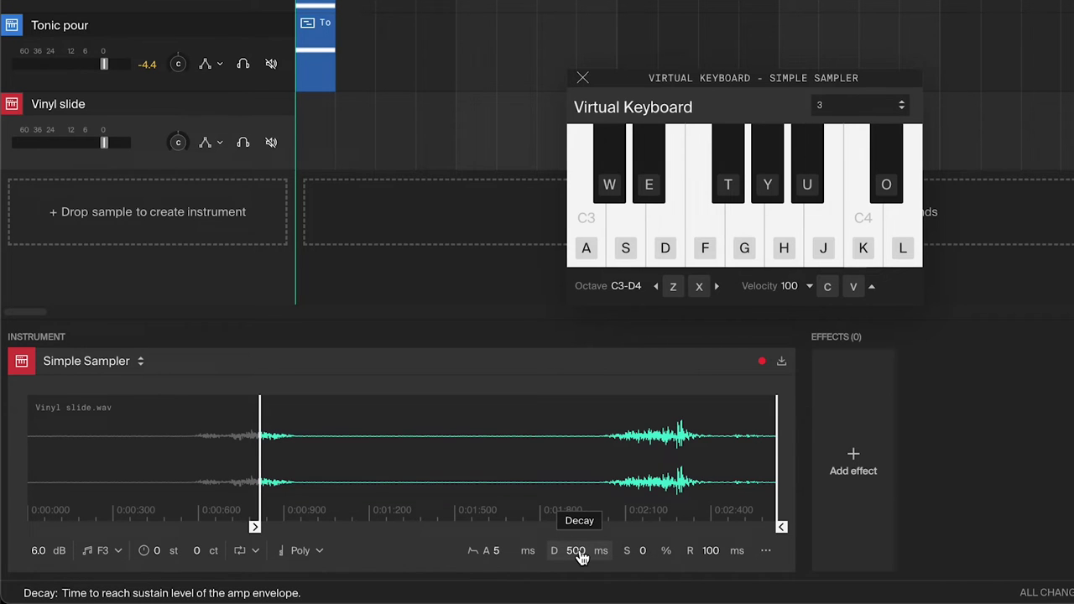
key(f)
drag(583, 556, 582, 574)
key(f)
key(f)
key(f)
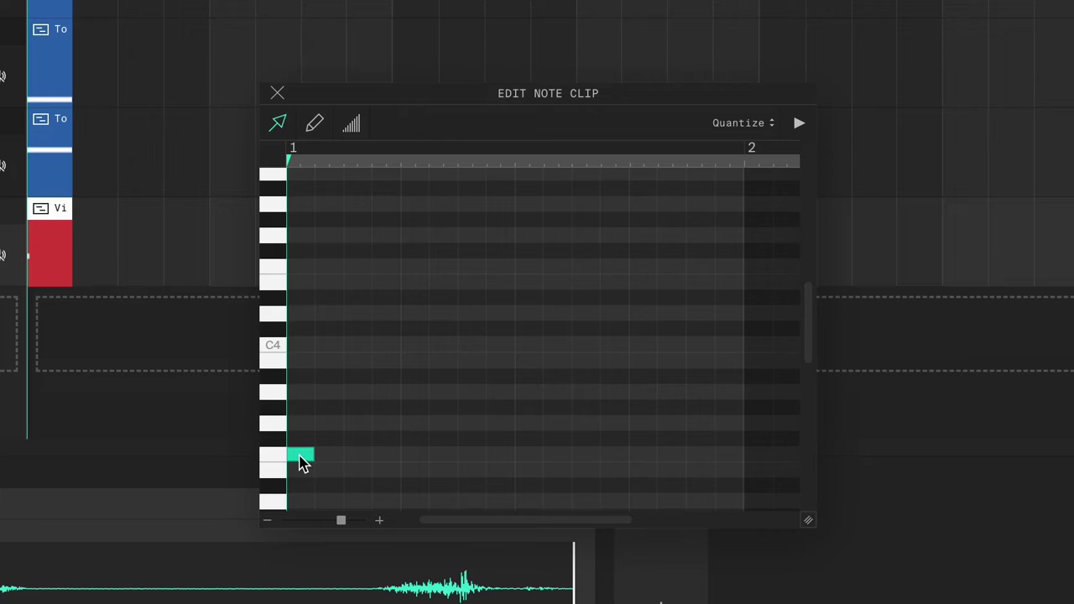
drag(302, 461, 727, 467)
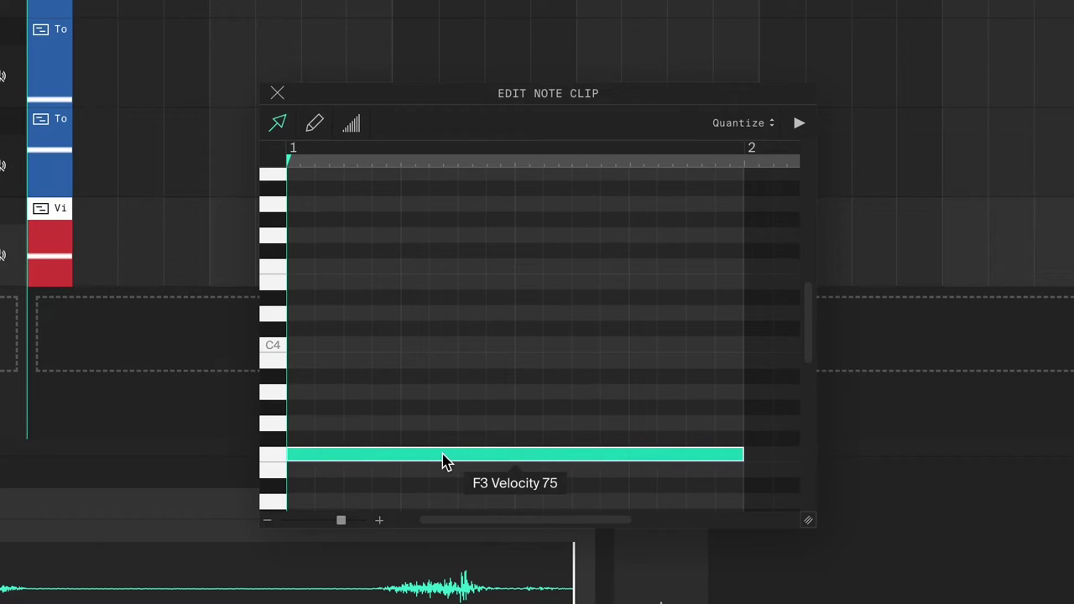
drag(443, 461, 445, 272)
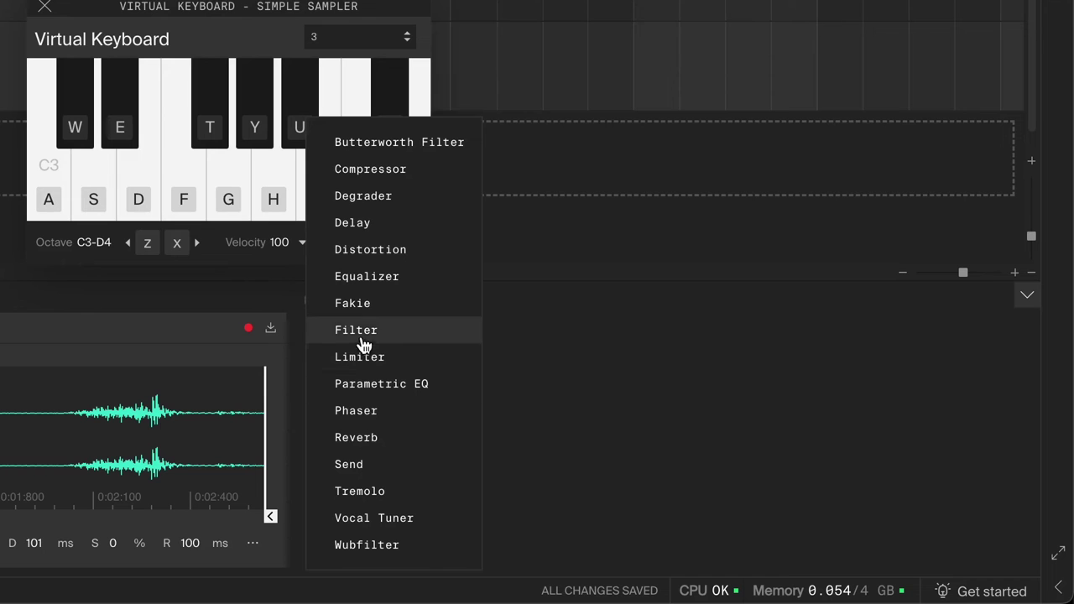
Step: Add a high-pass Filter with its cutoff at 1.50 kHz
click(365, 343)
click(386, 419)
key(f)
drag(342, 489, 342, 491)
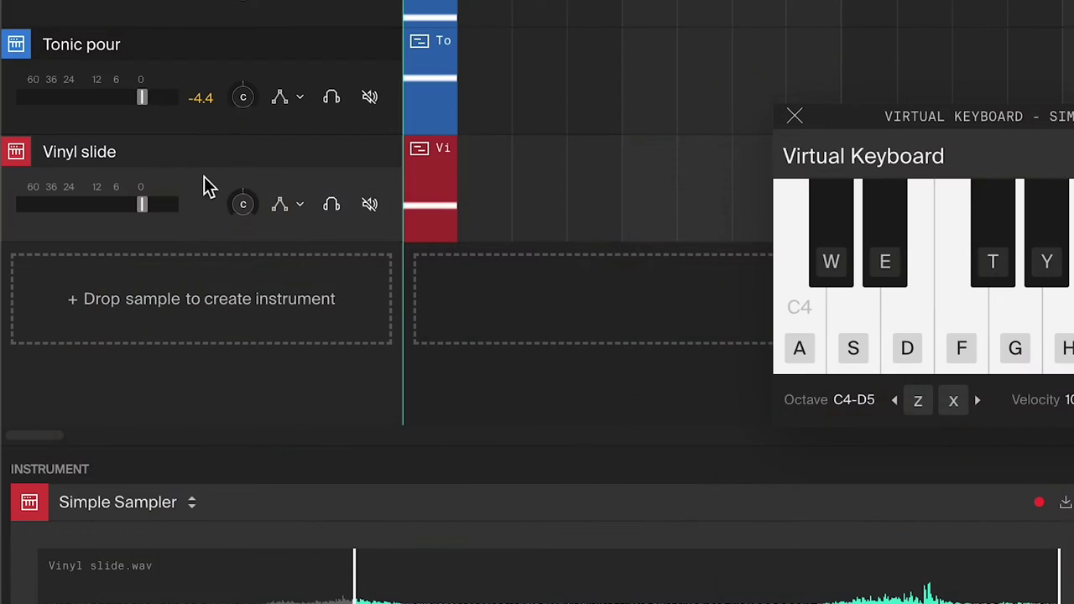
Step: Clone the Vinyl slide channel, lengthen the decay to 260 ms, and add a Reverb
right_click(204, 184)
click(302, 242)
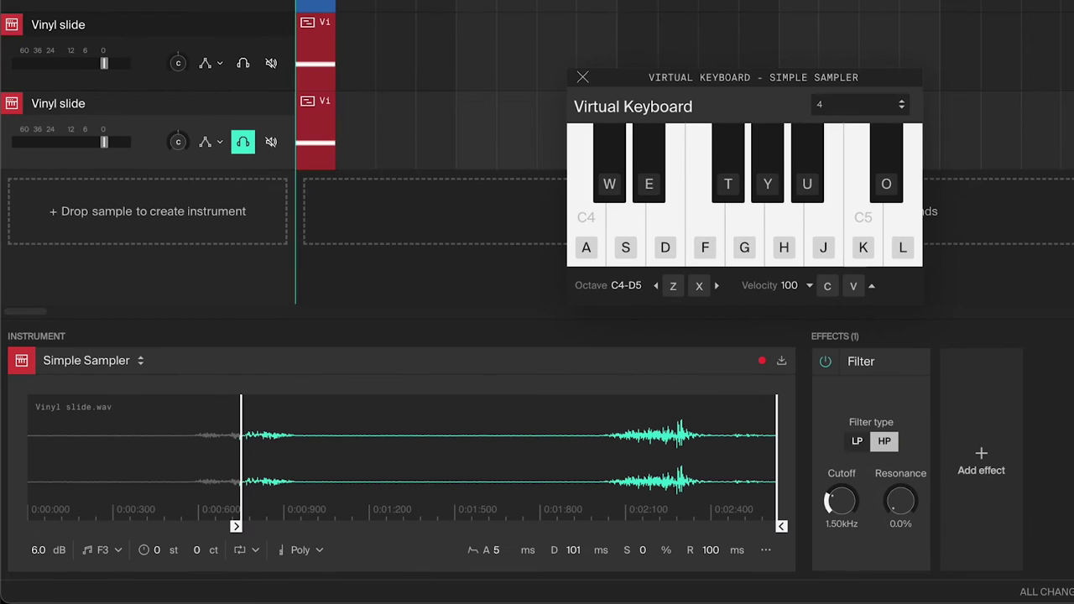
drag(574, 549, 573, 521)
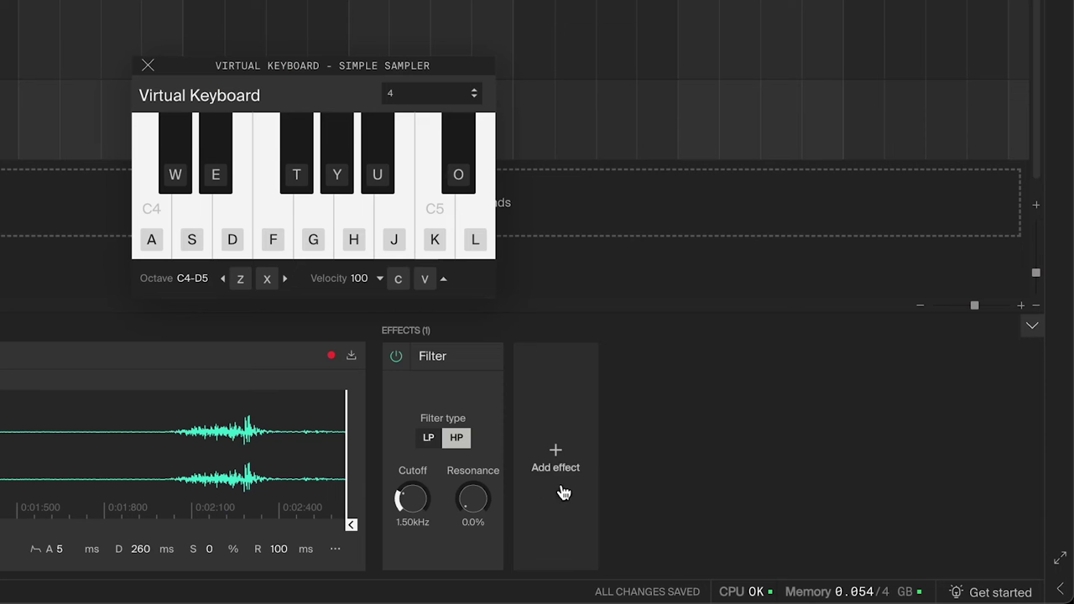
click(987, 493)
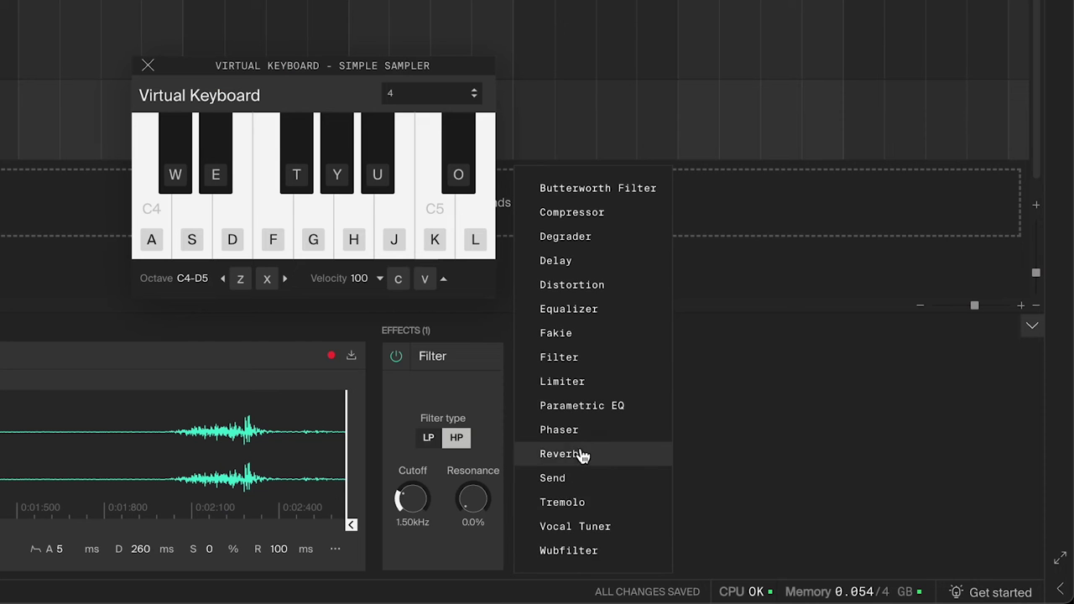
click(1008, 455)
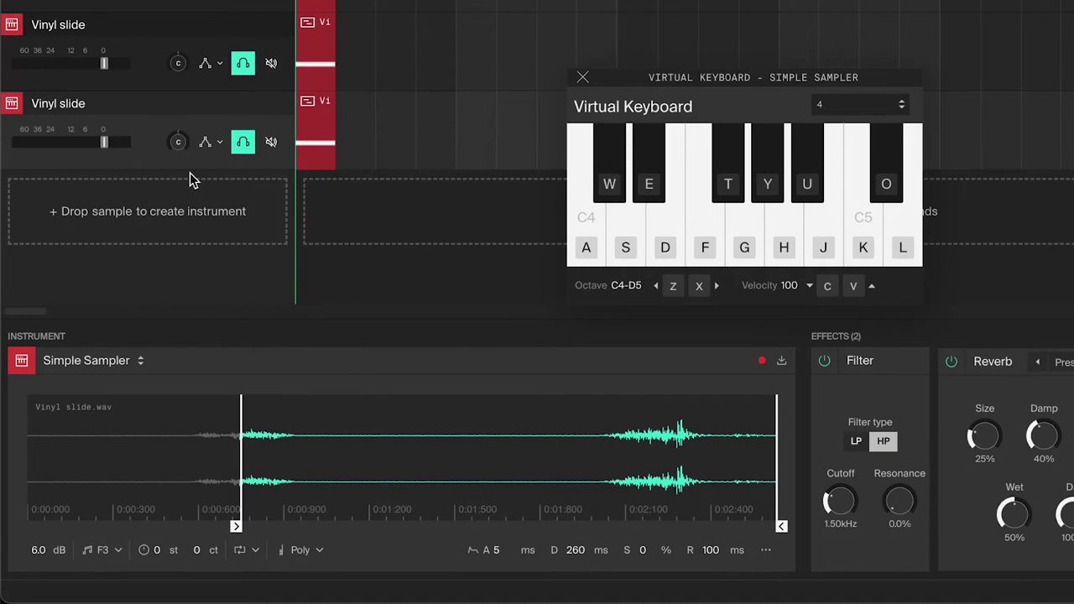
Step: Nudge the cloned Vinyl slide start later, drop its note from F4 to G3, and lengthen decay to 294 ms
drag(240, 454, 253, 454)
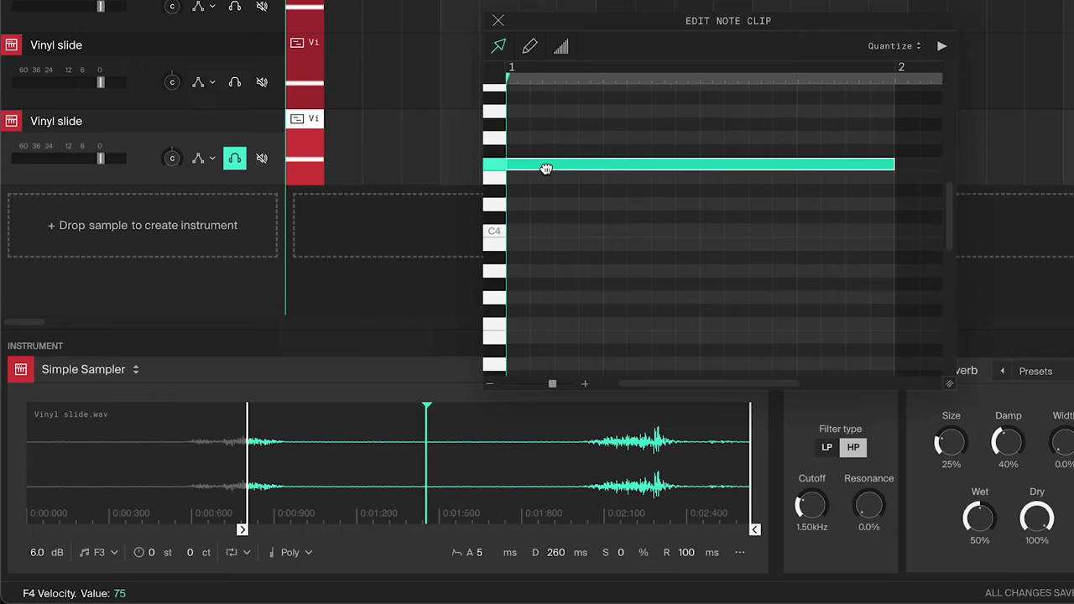
drag(545, 168, 552, 299)
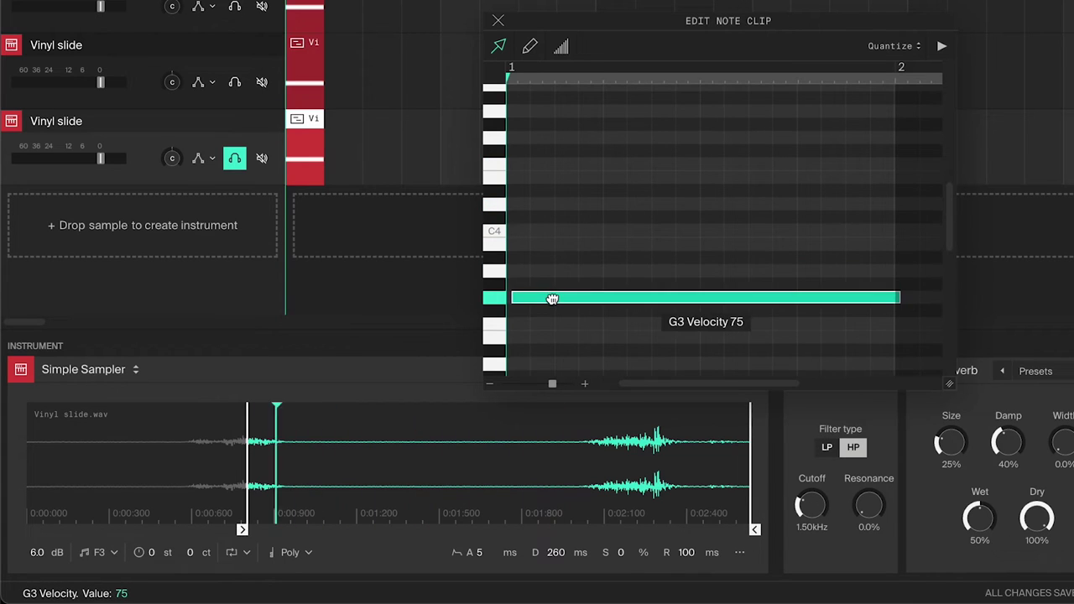
key(space)
drag(556, 553, 556, 479)
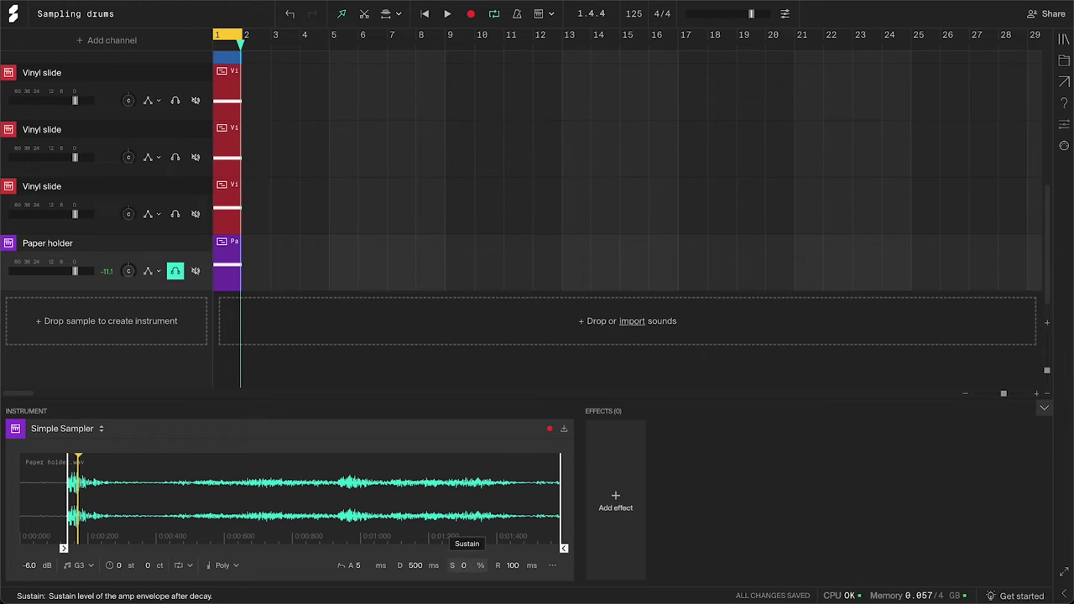
Step: Shorten the Paper holder decay to 479 ms, raise the low cut to 1224 Hz, and dip highs at 9140 Hz
drag(414, 571, 415, 596)
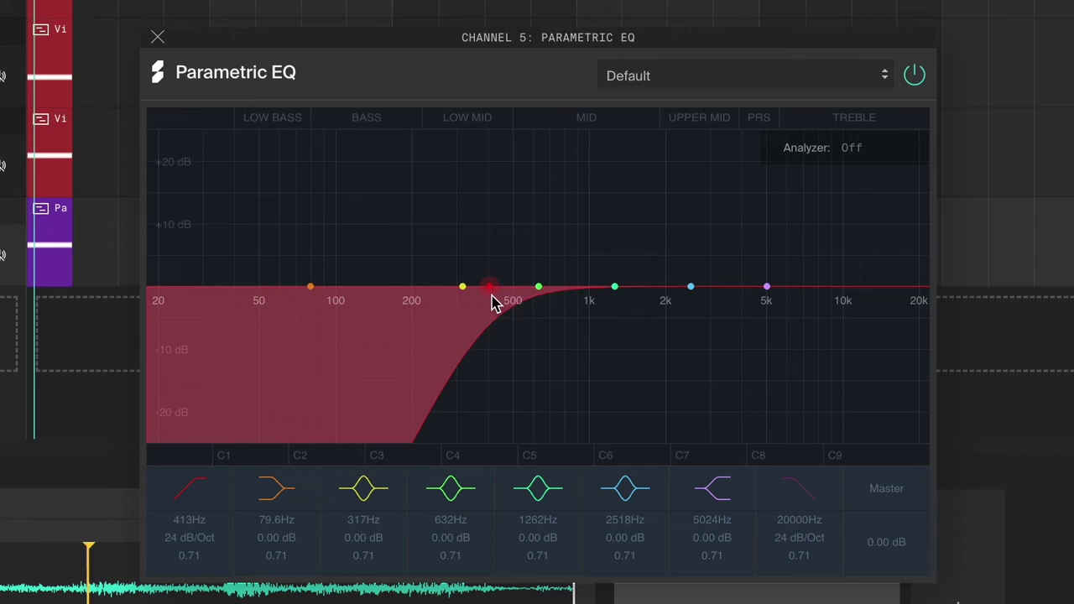
drag(496, 302, 616, 308)
drag(767, 287, 841, 325)
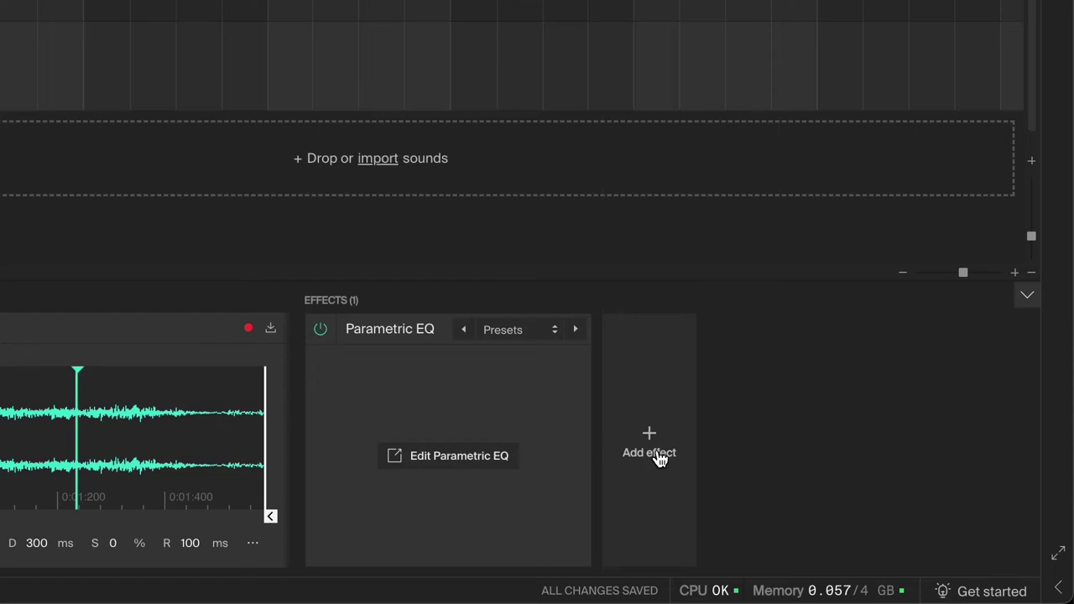
Step: Add a Degrader followed by a Reverb to the Paper holder chain
click(658, 454)
click(695, 199)
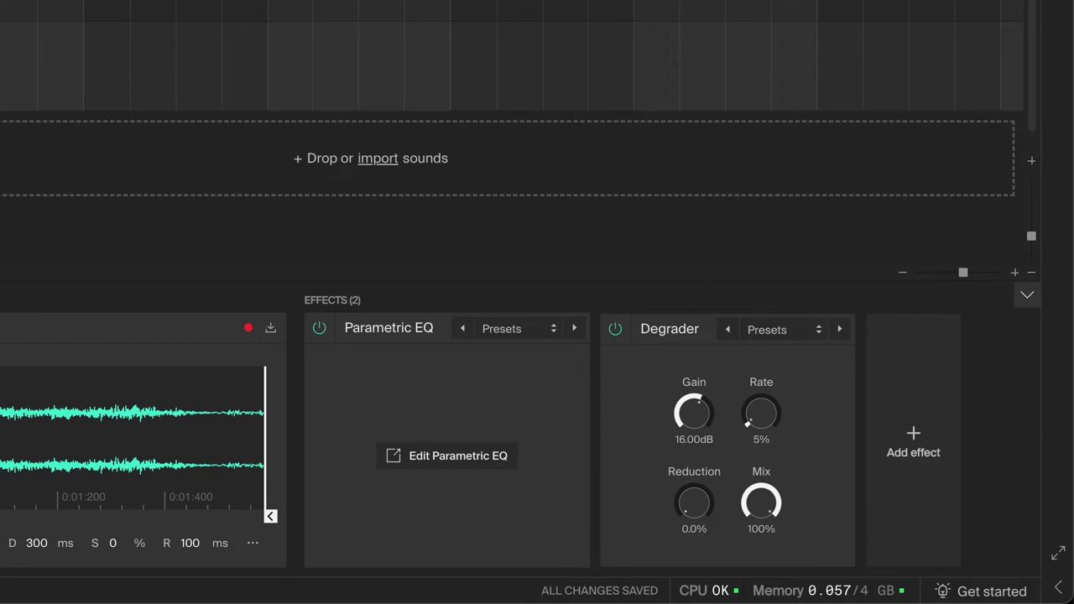
click(913, 451)
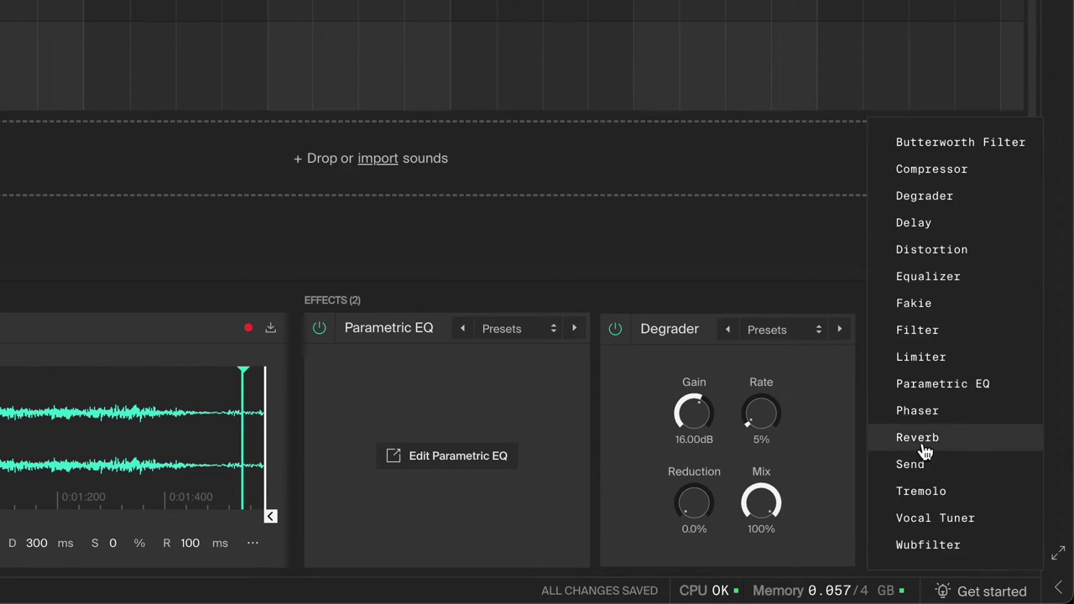
click(923, 439)
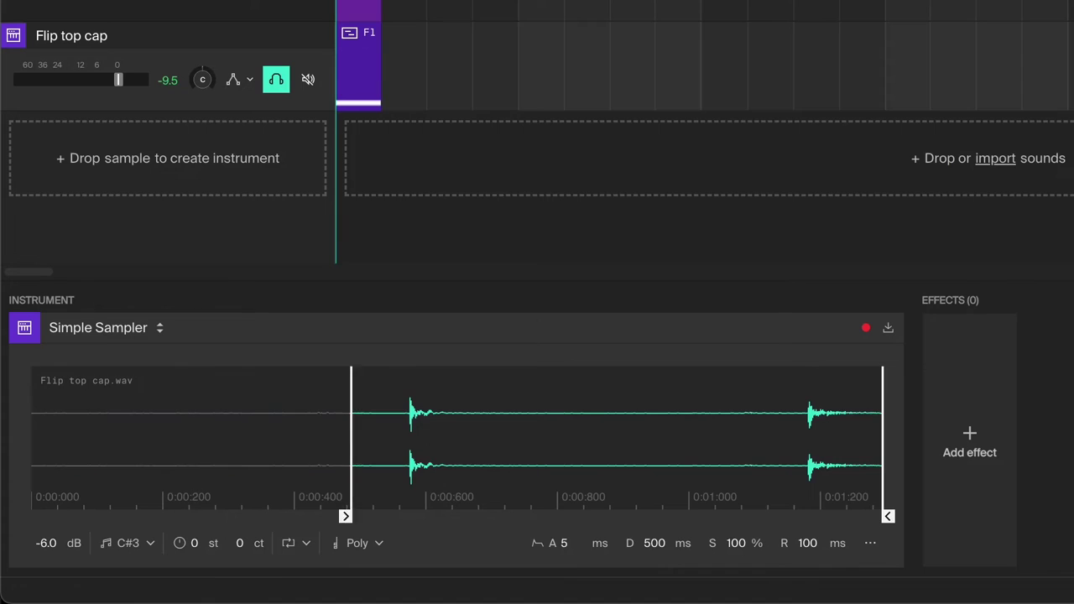
Step: Cut the yellow EQ band to about -13 dB, lower the green band to -6 dB, and add a Reverb
scroll(551, 425, up, 5)
scroll(693, 448, down, 5)
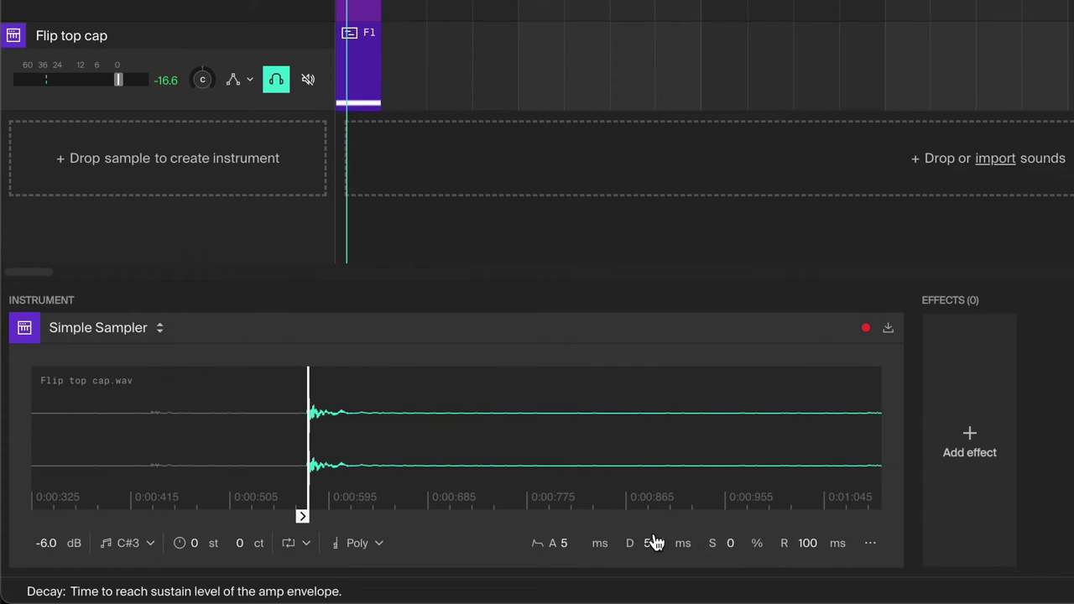
scroll(653, 543, down, 5)
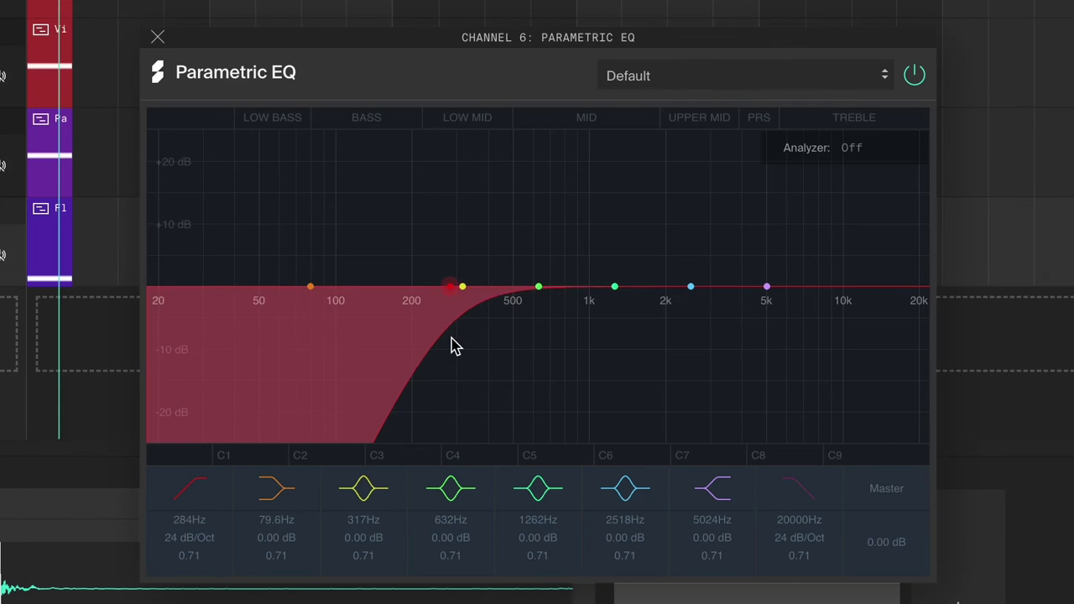
drag(588, 287, 588, 372)
drag(713, 287, 709, 325)
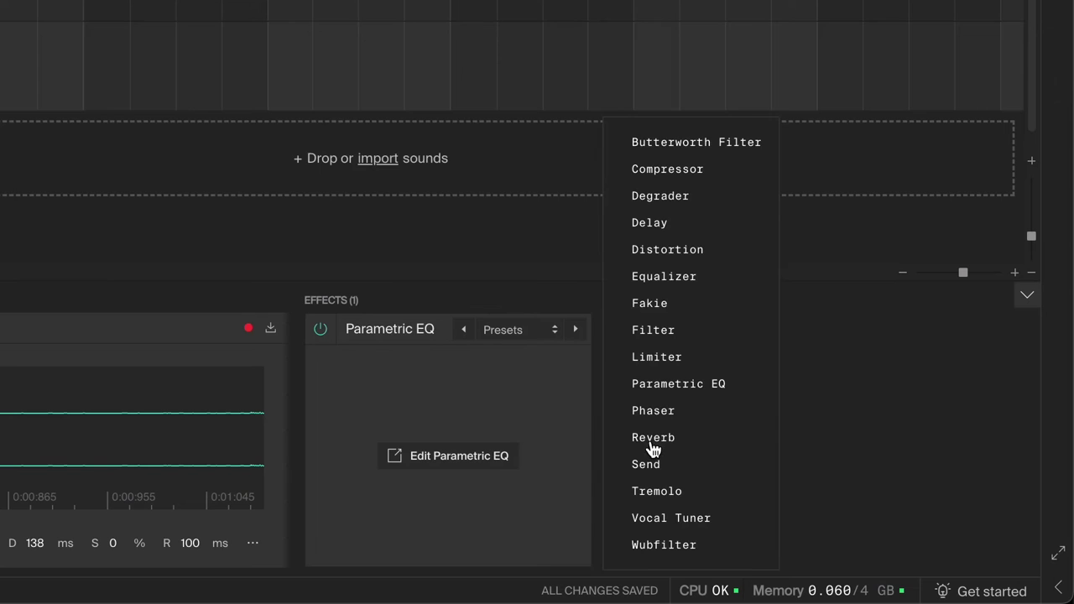
click(653, 439)
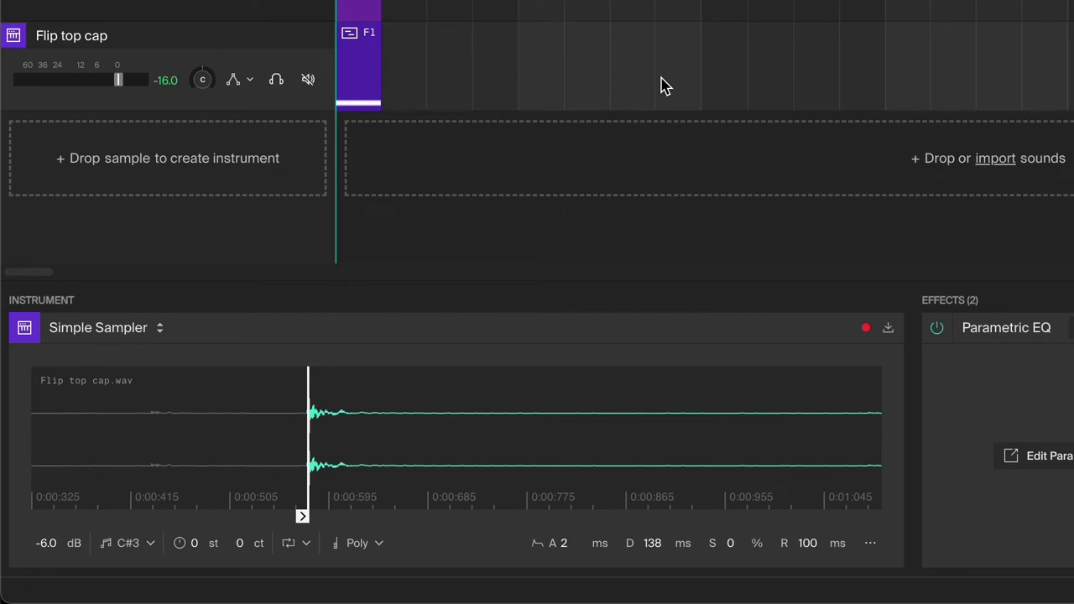
Step: Solo the Flip top cap channel and set its sample to play from the second hit to the recording's end
right_click(177, 67)
key(Escape)
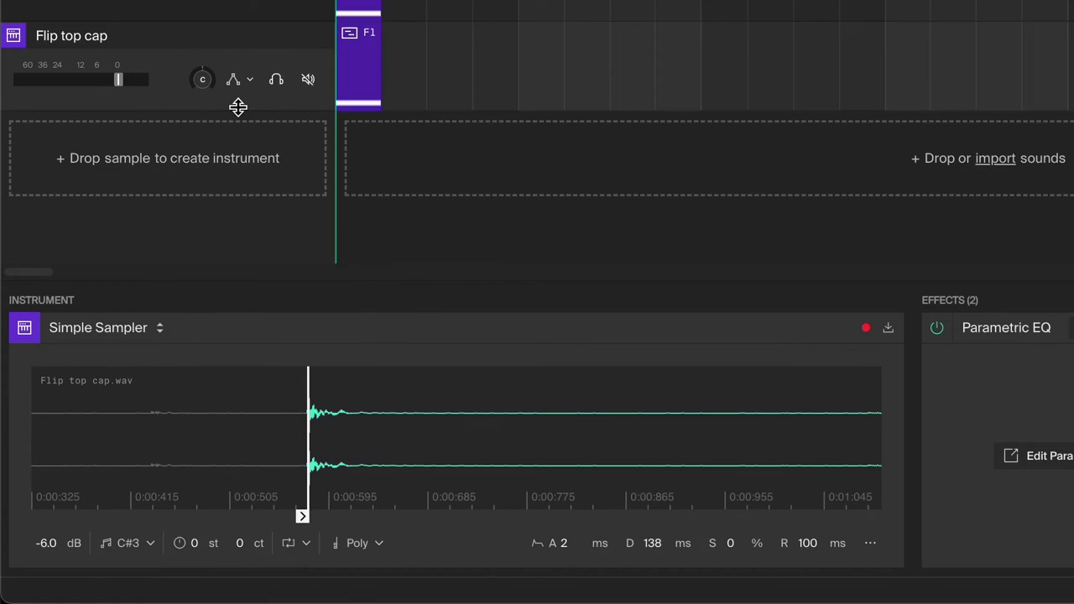
click(276, 79)
scroll(391, 430, down, 3)
drag(803, 428, 1016, 446)
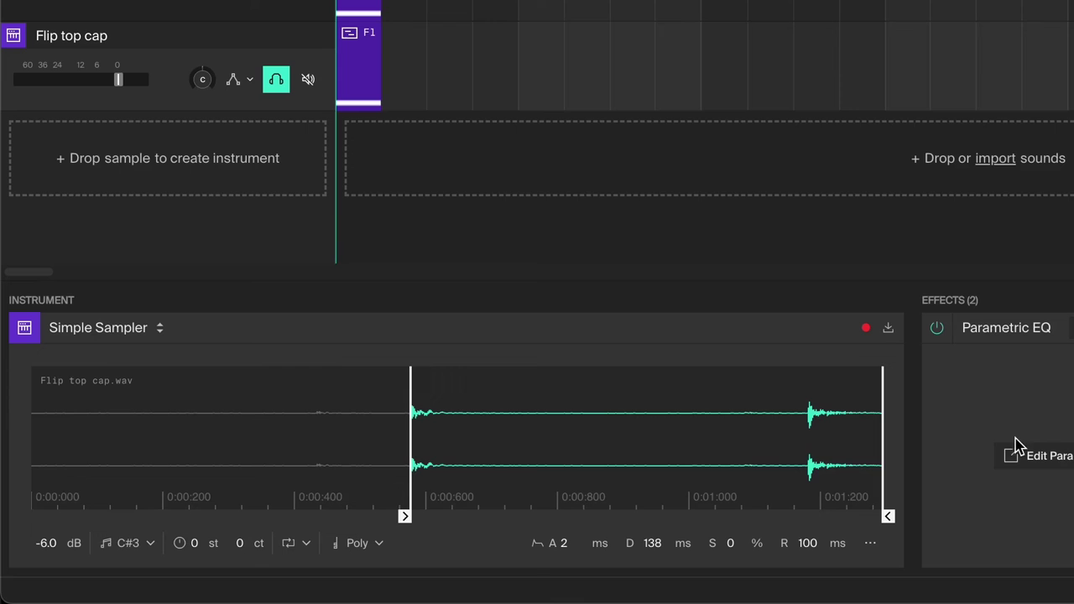
drag(412, 471, 805, 437)
scroll(823, 432, up, 5)
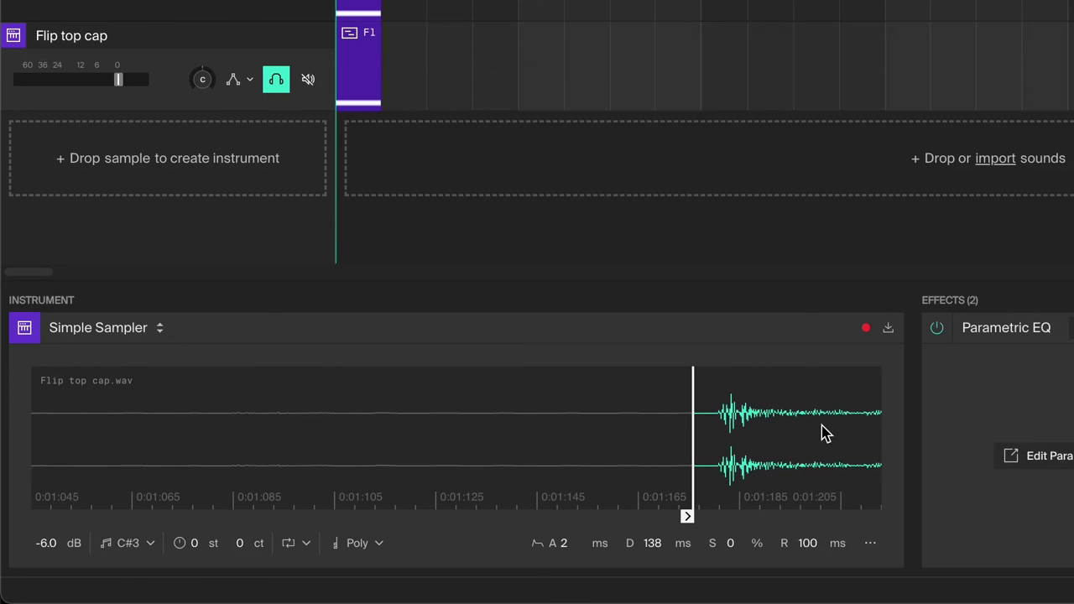
drag(695, 464, 718, 457)
Step: Boost C3 to +3.93 dB near 614 Hz, move the C4 cut to 4012 Hz at -4.25 dB, and disable C7
scroll(784, 465, right, 5)
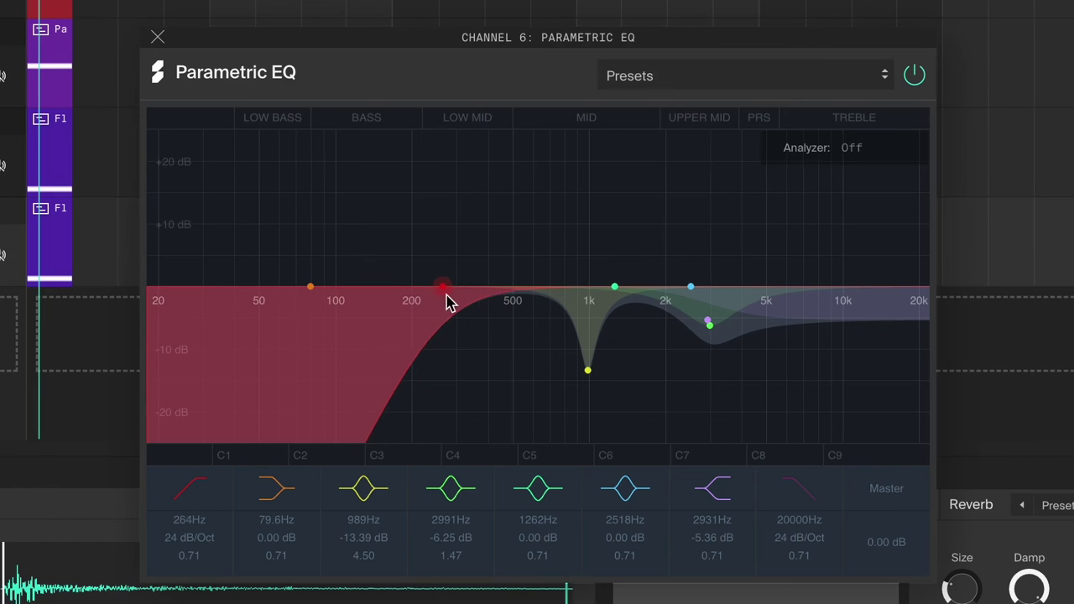
drag(588, 369, 535, 262)
drag(376, 586, 451, 509)
click(720, 495)
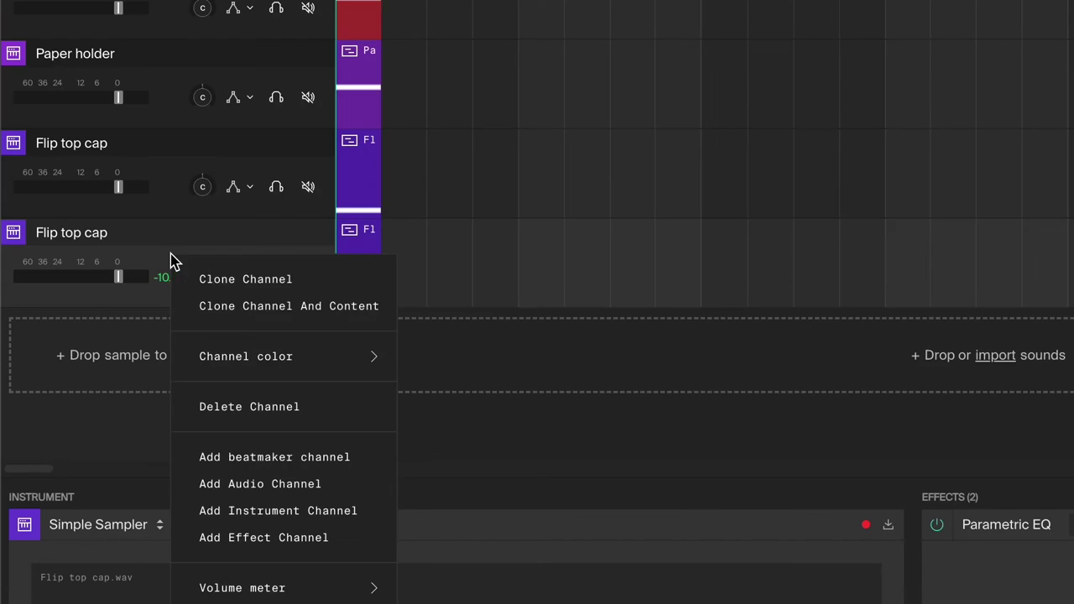
Step: Clone the Flip top cap channel and lower the copy's note from C#3 to A2
click(241, 313)
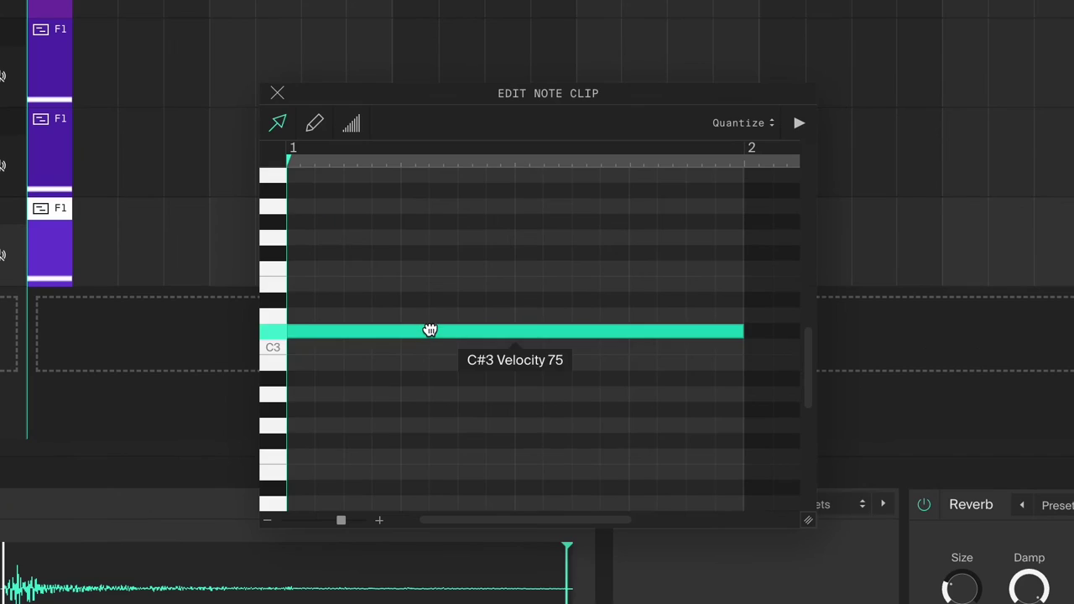
drag(429, 329, 430, 387)
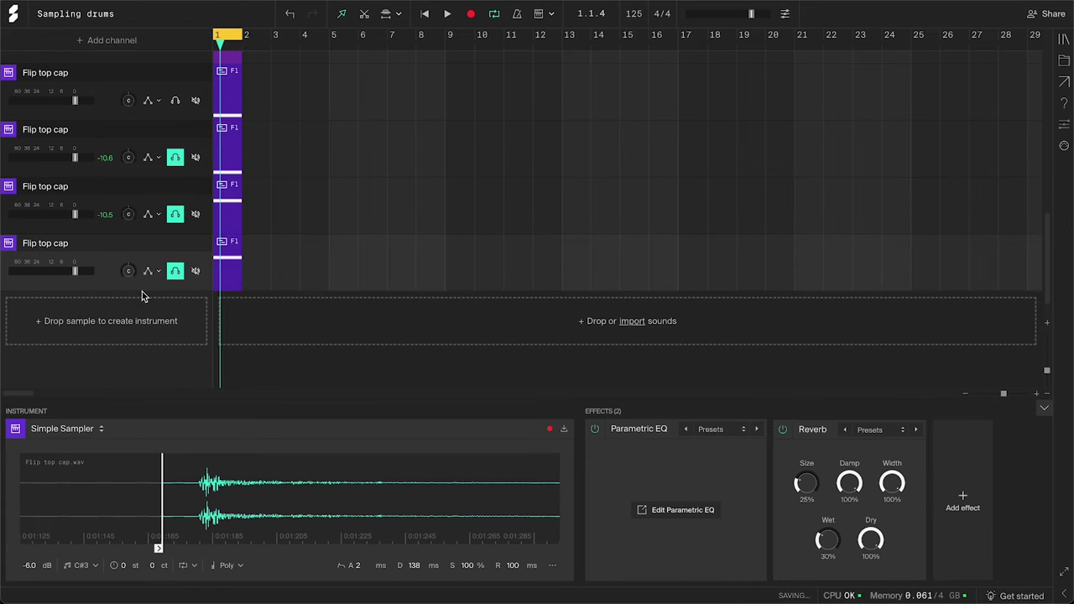
double_click(353, 32)
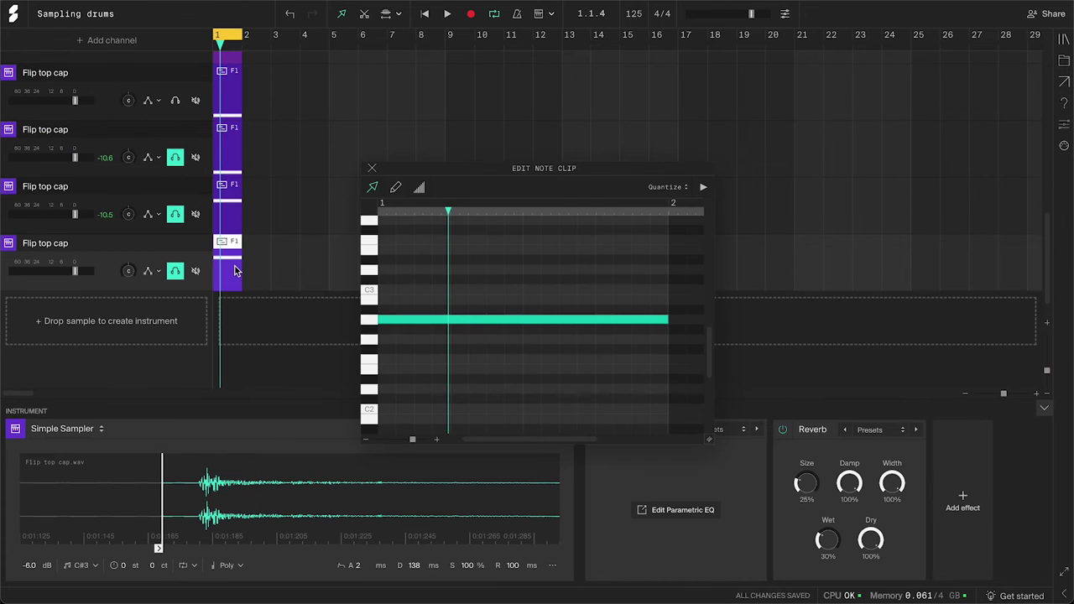
scroll(426, 349, up, 2)
scroll(426, 350, down, 3)
click(372, 168)
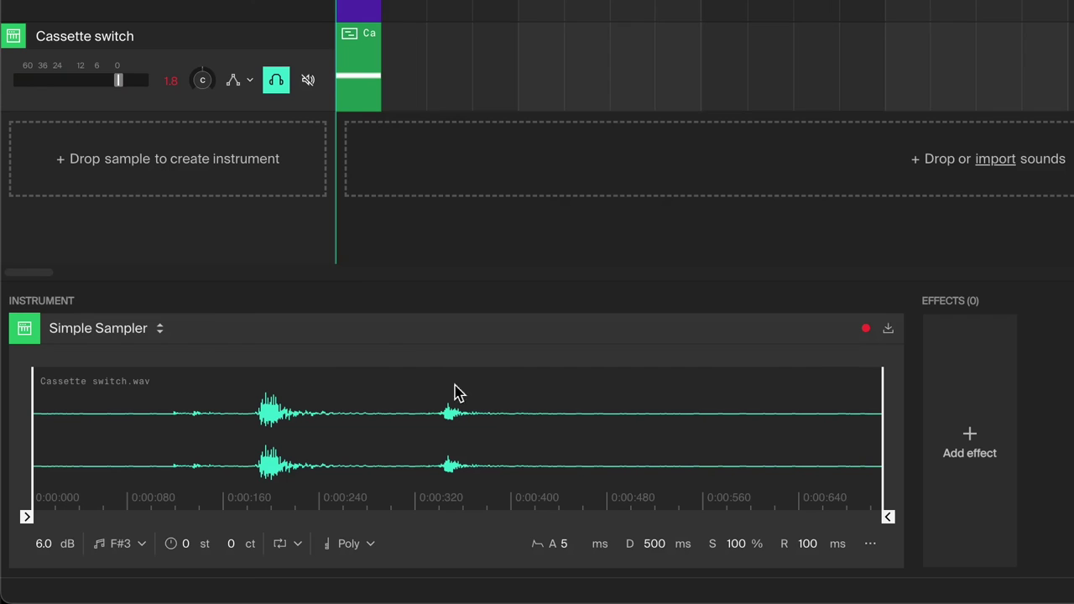
Step: Start the sample at its second click with 300 ms decay and a gentler 18 dB/Oct low cut near 246 Hz
drag(36, 444, 450, 439)
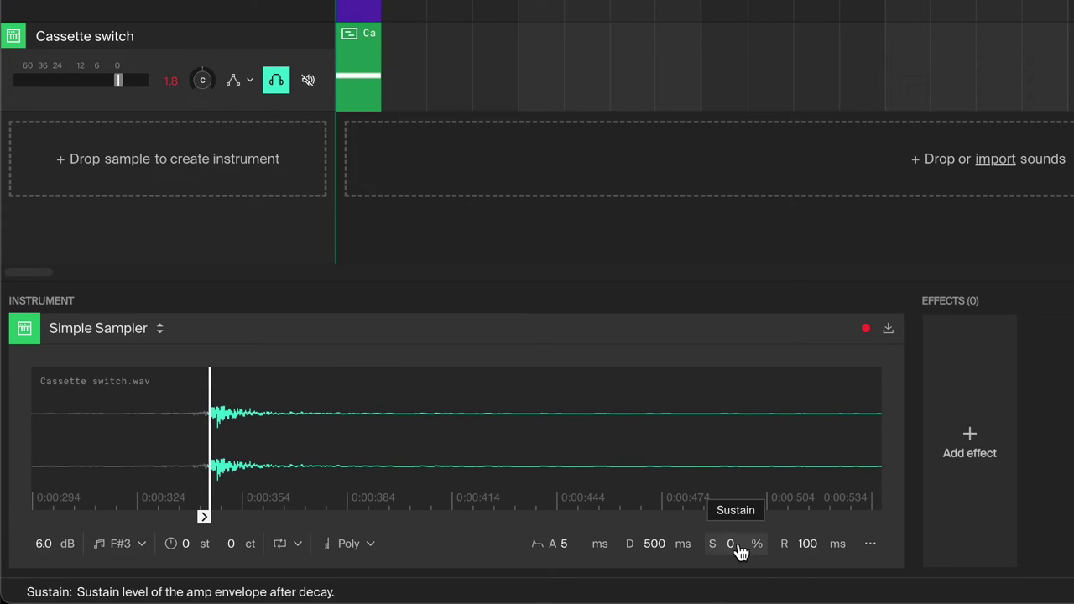
drag(655, 546, 655, 571)
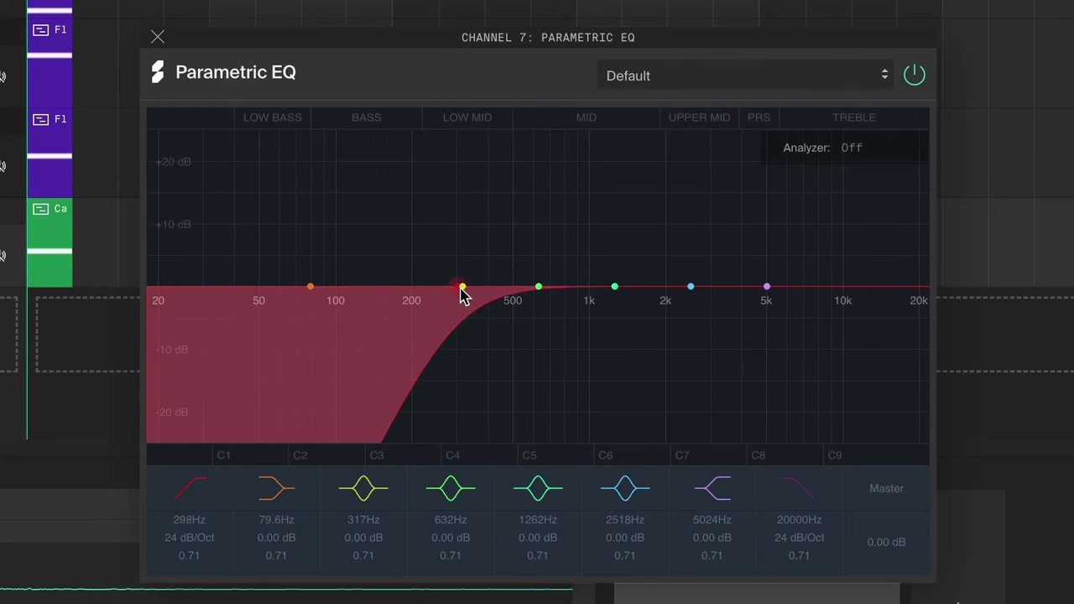
drag(463, 295, 443, 300)
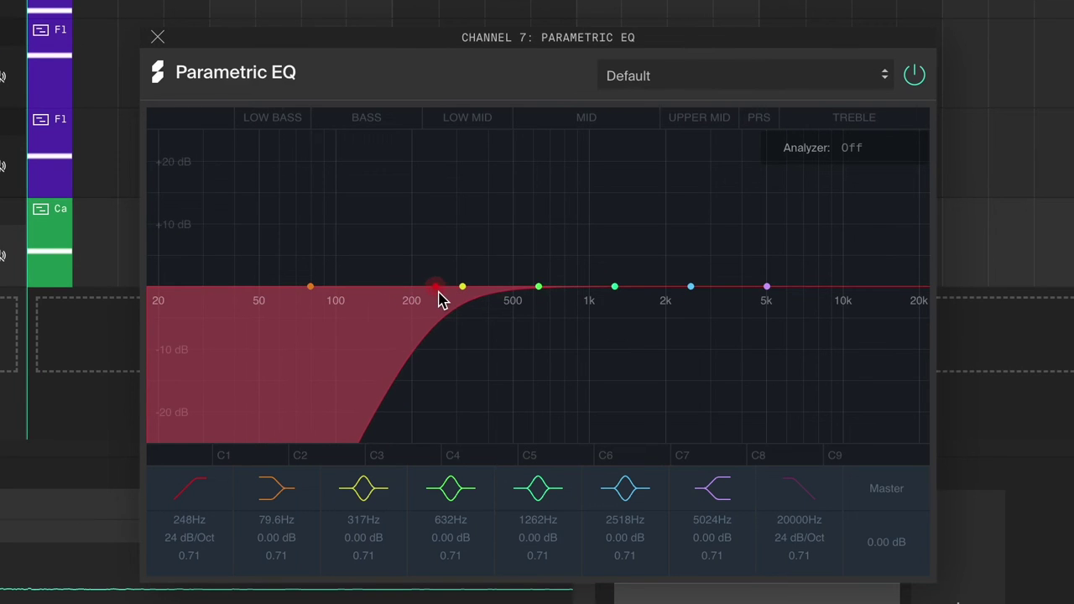
drag(180, 544, 200, 570)
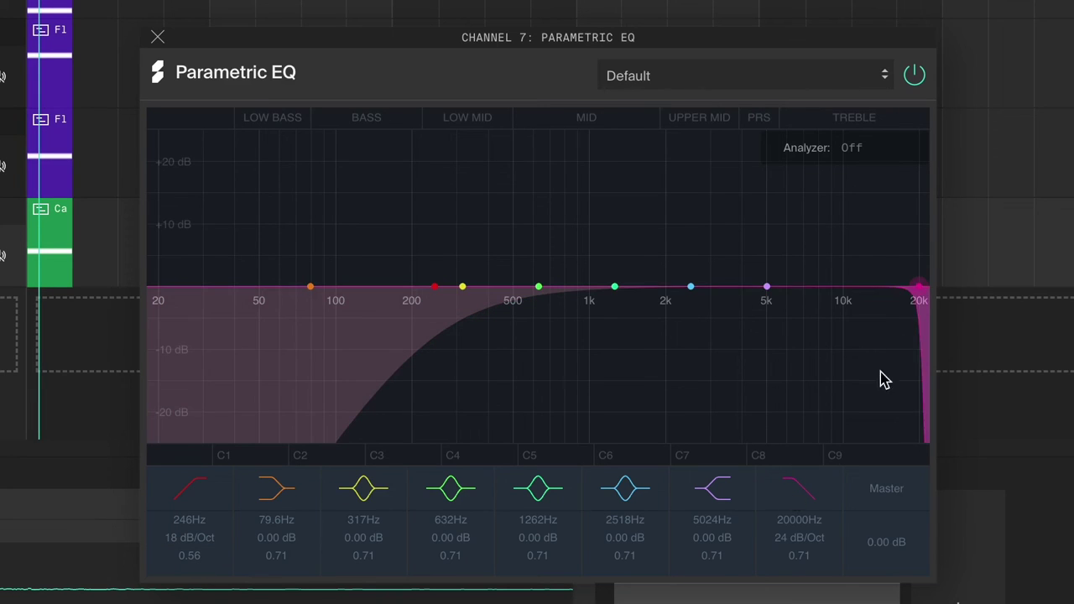
Step: Lower the EQ high cut to about 8776 Hz, boost 1355 Hz by 6.25 dB, and add a Reverb
drag(919, 287, 828, 311)
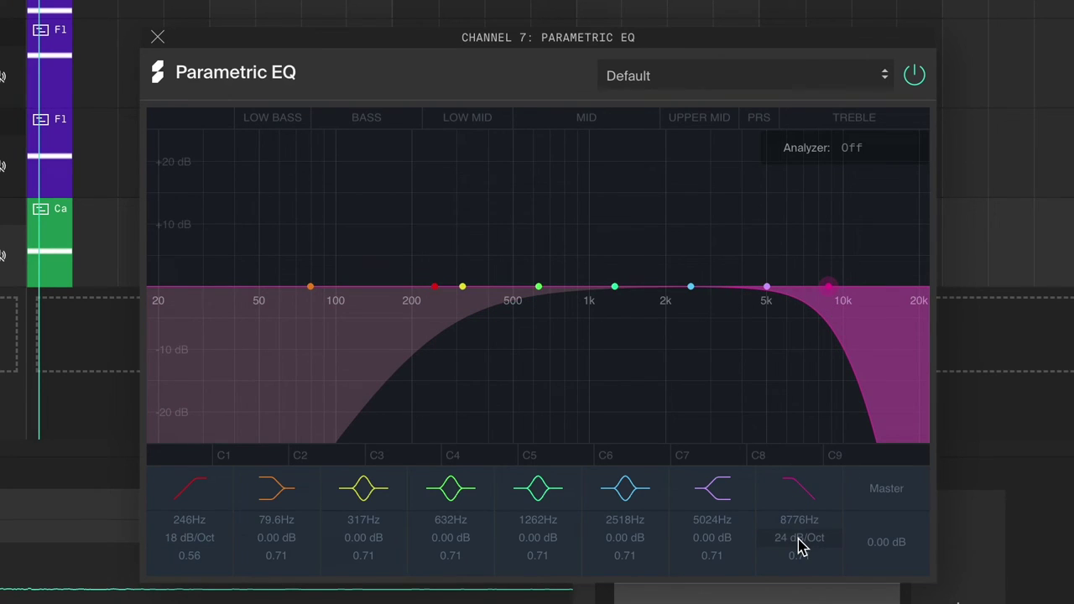
drag(617, 287, 629, 260)
key(Escape)
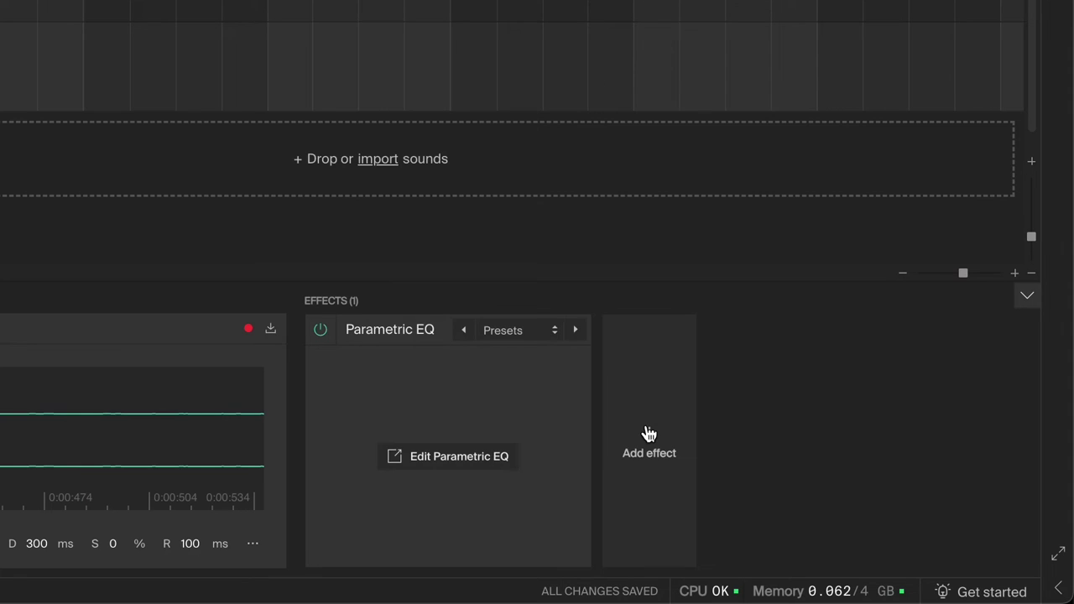
click(646, 434)
click(669, 441)
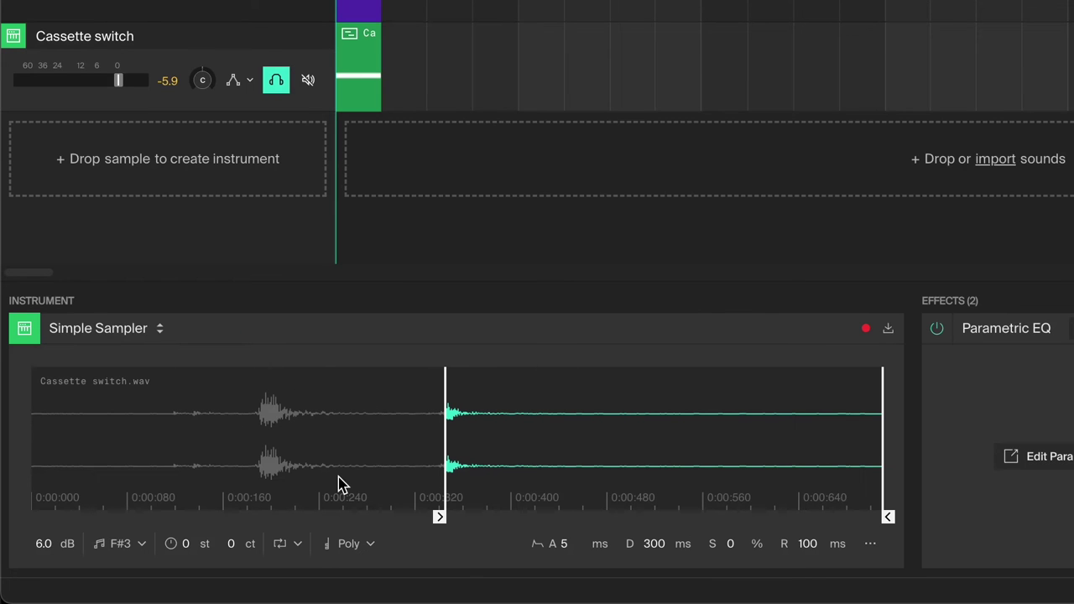
Step: Clone the Cassette switch channel, start its sample at the first click, and raise the note to E4
right_click(181, 65)
click(237, 109)
drag(445, 418, 257, 454)
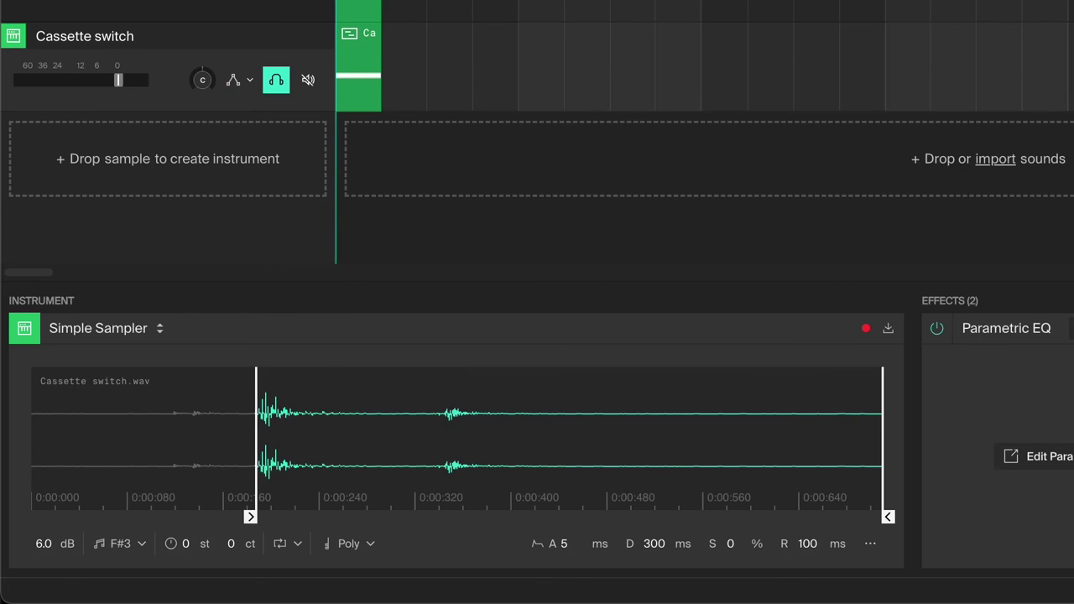
scroll(260, 462, up, 5)
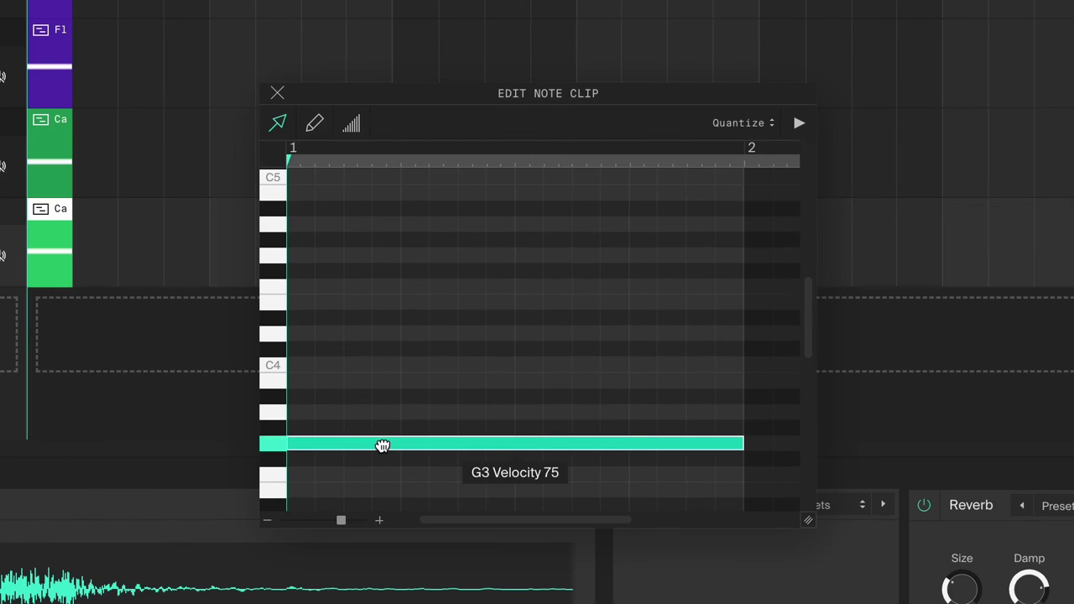
drag(384, 445, 391, 302)
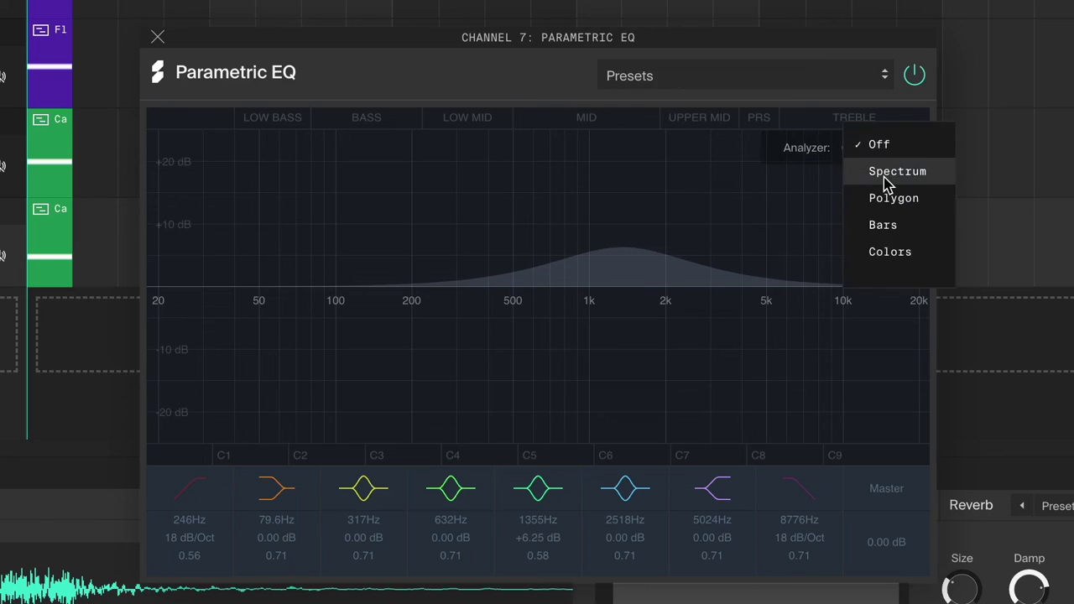
Step: With the EQ analyzer on, boost band 5 to a strong peak at 704 Hz
click(887, 178)
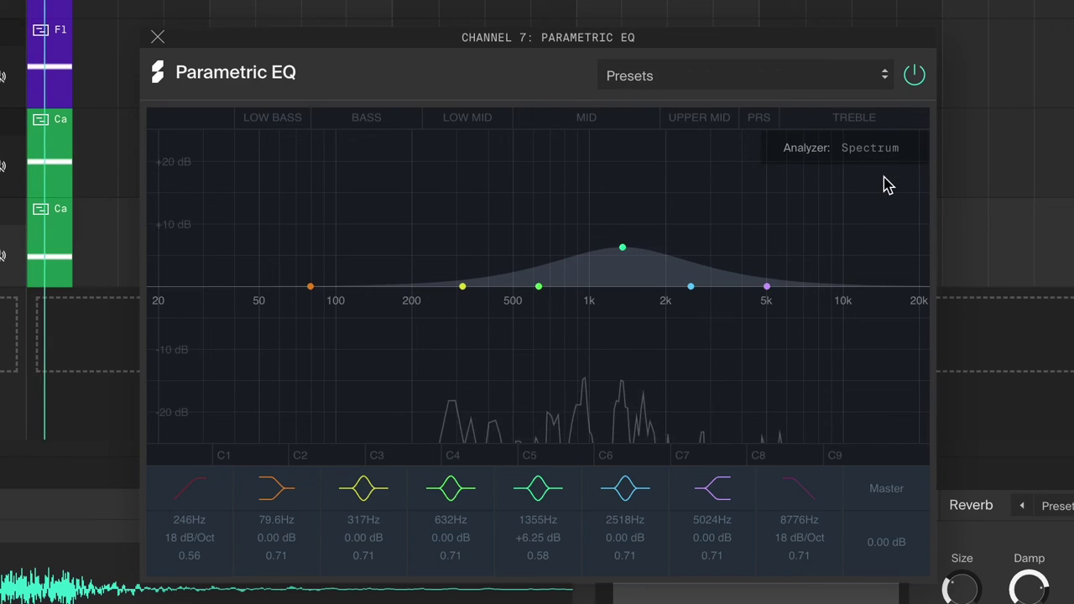
drag(622, 248, 550, 192)
drag(540, 526, 583, 425)
text(4)
key(Return)
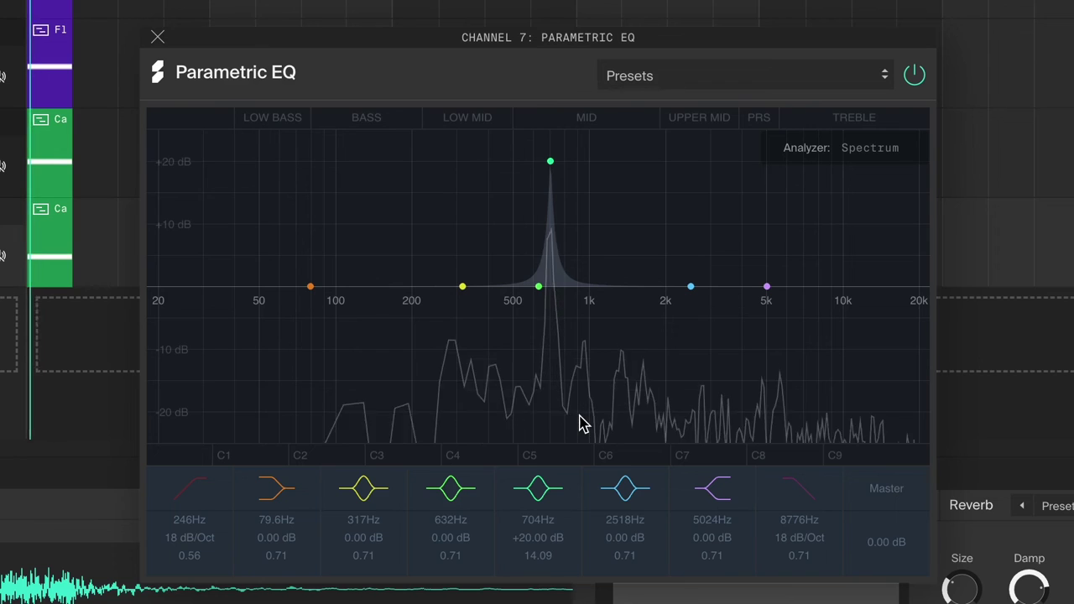
Step: Enable the low-cut and high-cut bands, add slight low-cut resonance, and pull the high cut to about 2 kHz
click(799, 491)
click(190, 489)
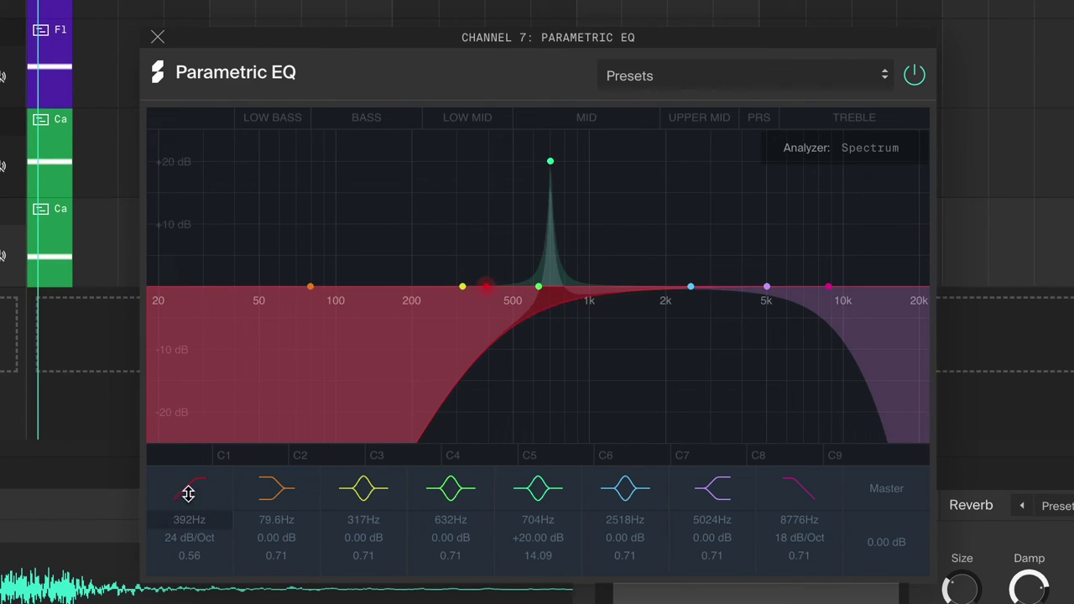
drag(198, 545, 199, 539)
drag(828, 287, 671, 298)
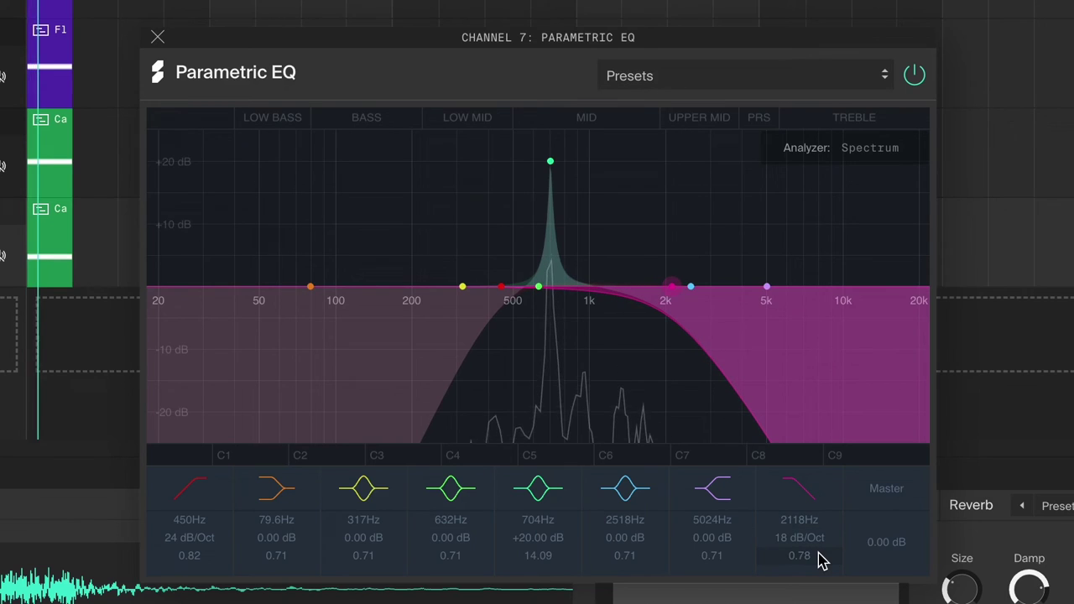
key(Escape)
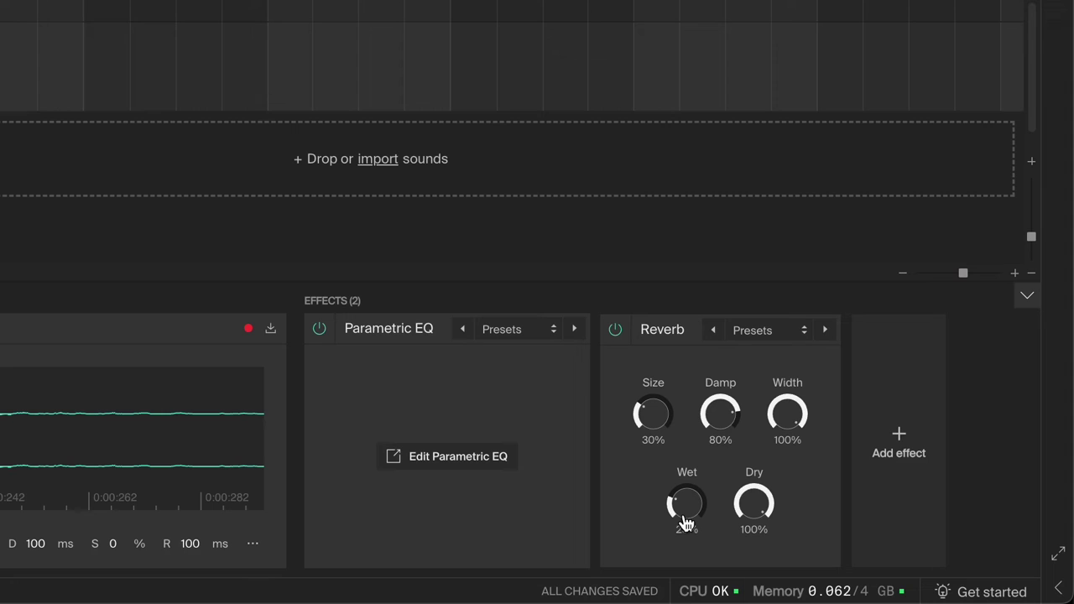
Step: Add a Compressor after the reverb with threshold around -40 dB
click(898, 455)
click(917, 170)
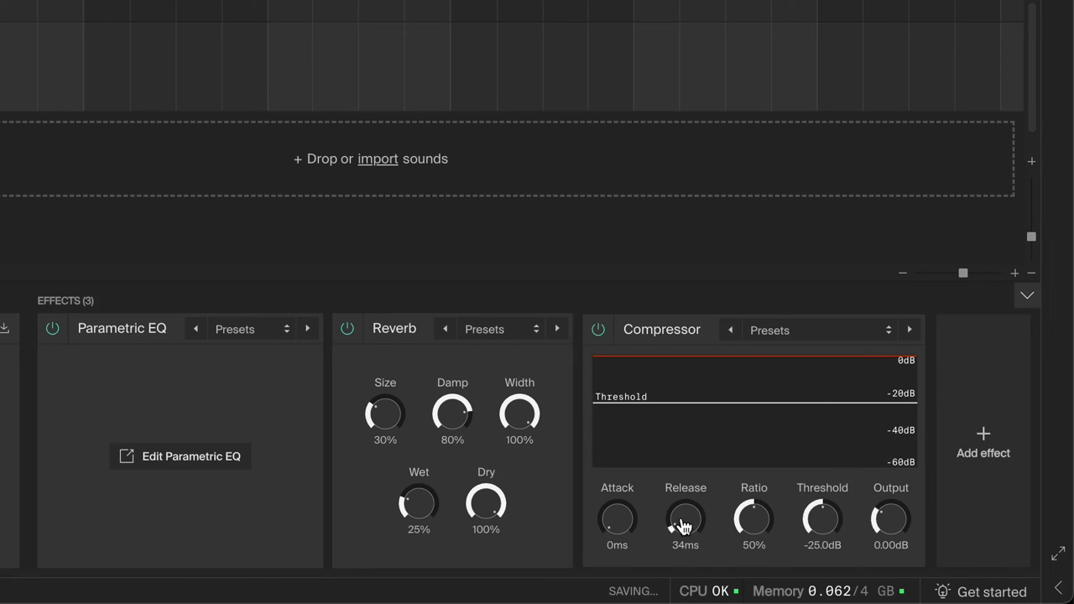
drag(823, 519, 835, 534)
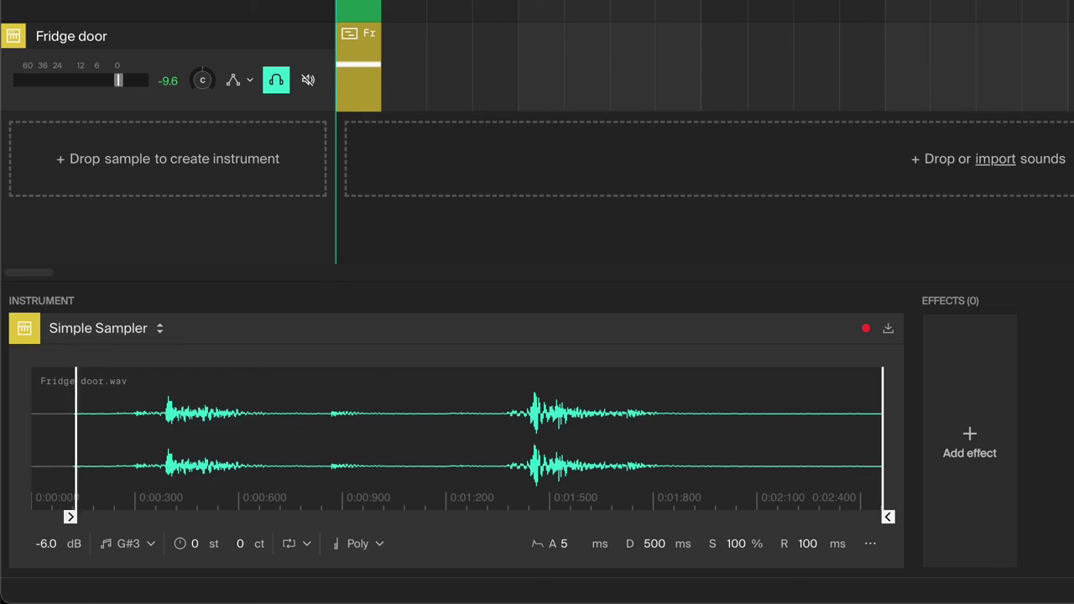
Step: Start the Fridge door sample at its first hit, move the note to G#2, and play back the notes
mouse_move(73, 511)
mouse_down()
mouse_move(537, 487)
mouse_move(493, 503)
mouse_up()
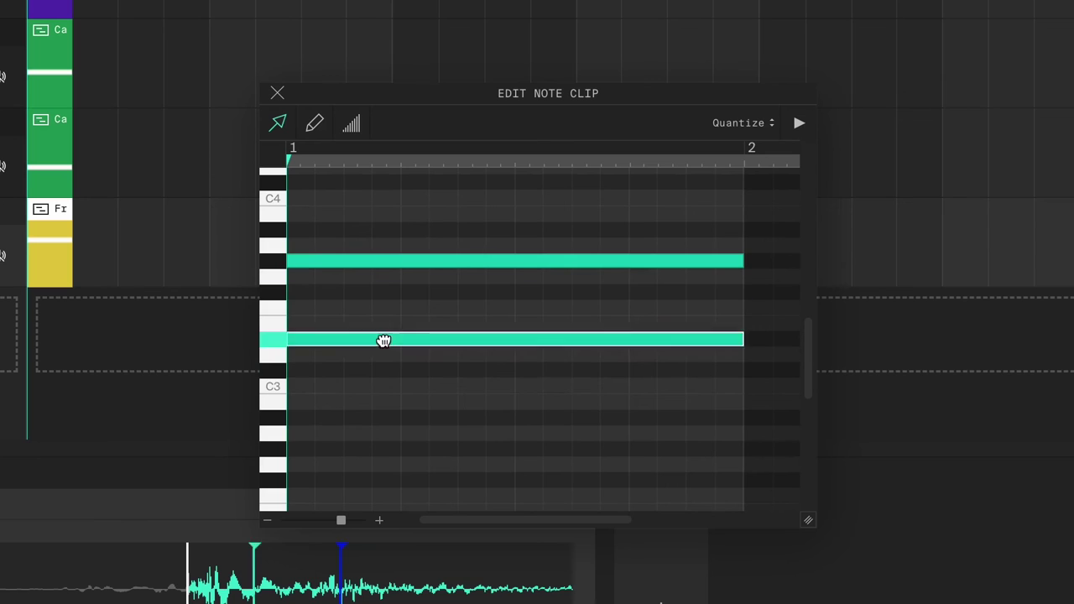
drag(383, 341, 381, 445)
drag(354, 404, 350, 218)
scroll(375, 353, down, 2)
key(space)
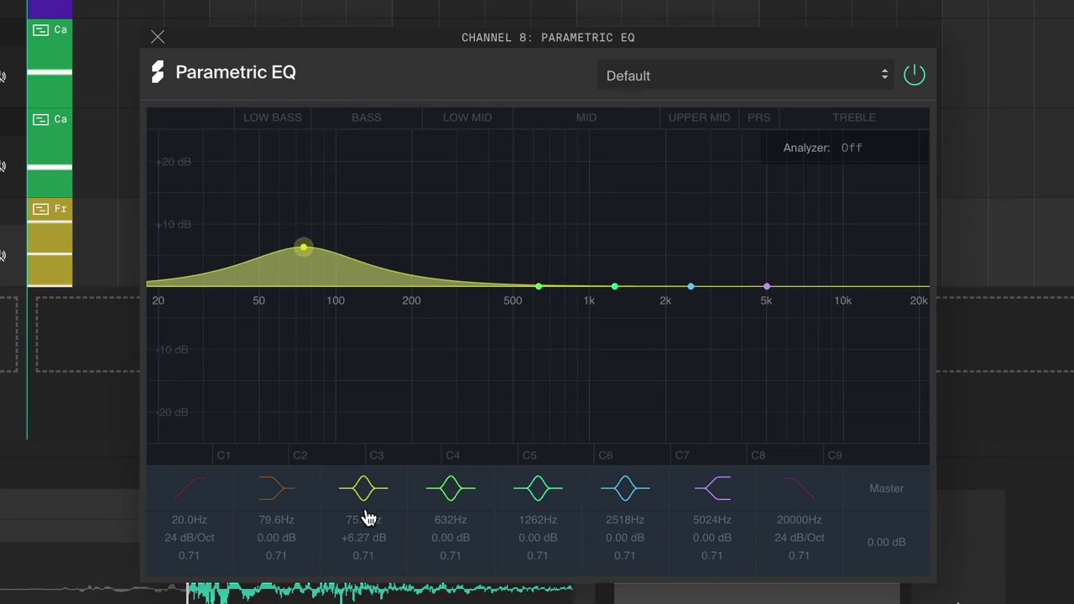
Step: Cut the EQ low mids around 293 Hz and upper mids around 1856 Hz
drag(540, 286, 454, 336)
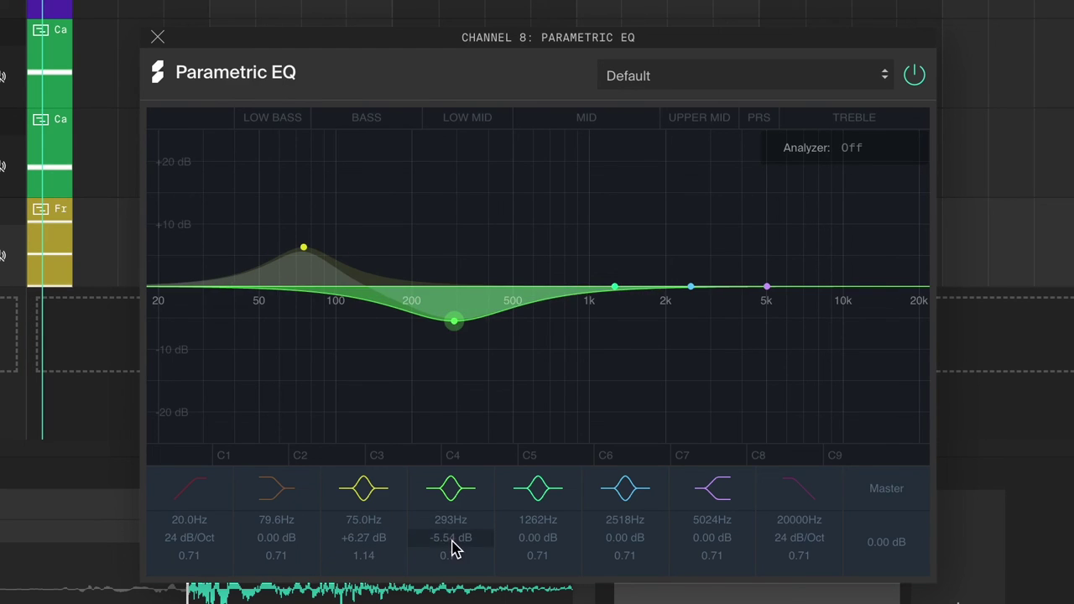
drag(453, 546, 467, 526)
drag(615, 287, 657, 335)
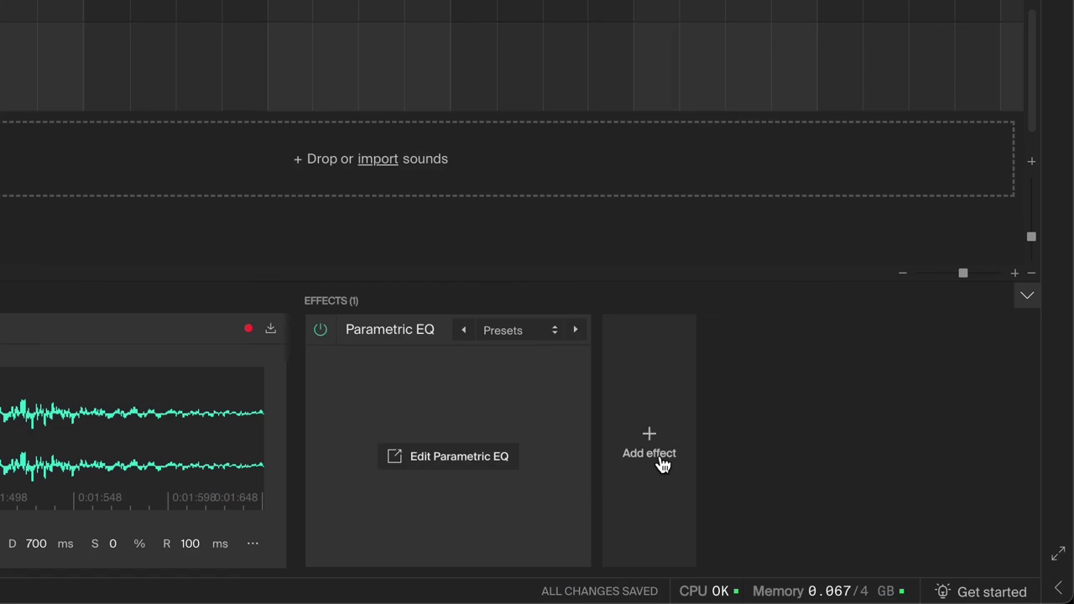
Step: Add Distortion and then a Compressor to the chain, and play the result
click(663, 462)
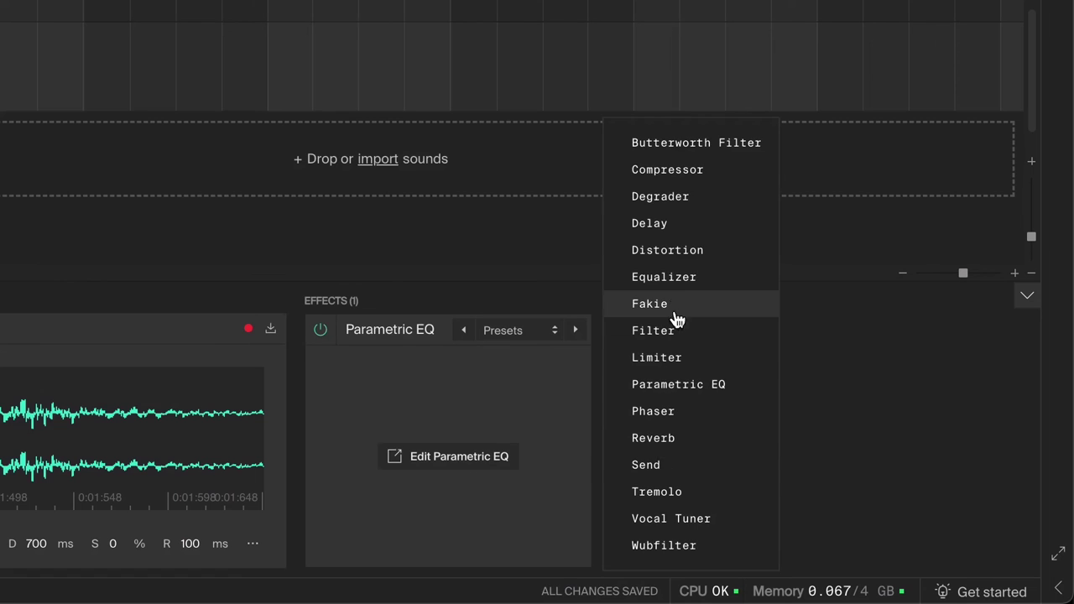
click(679, 263)
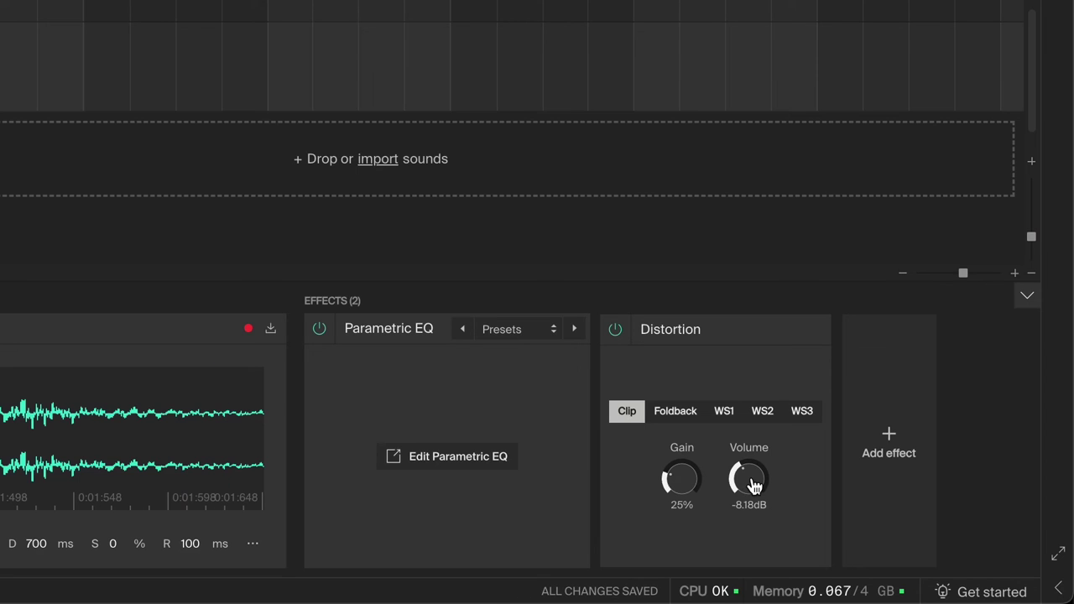
click(891, 488)
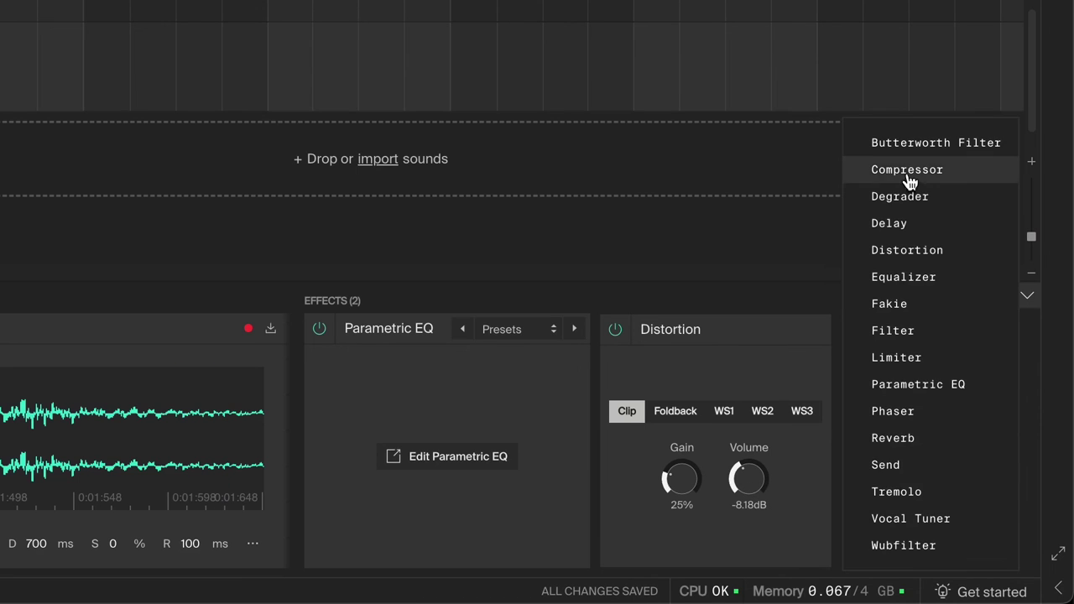
click(878, 176)
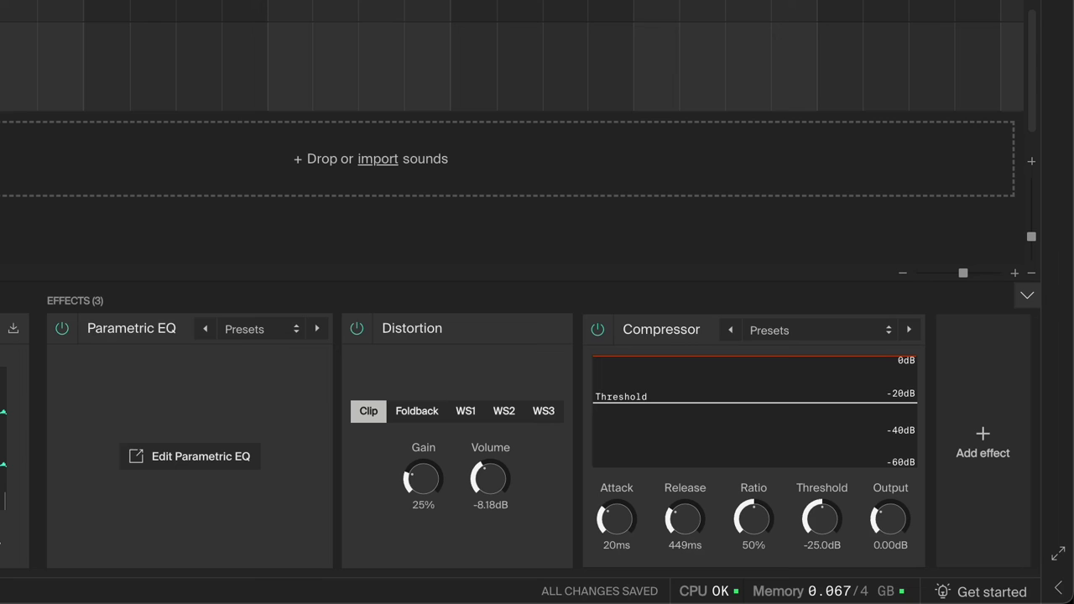
key(space)
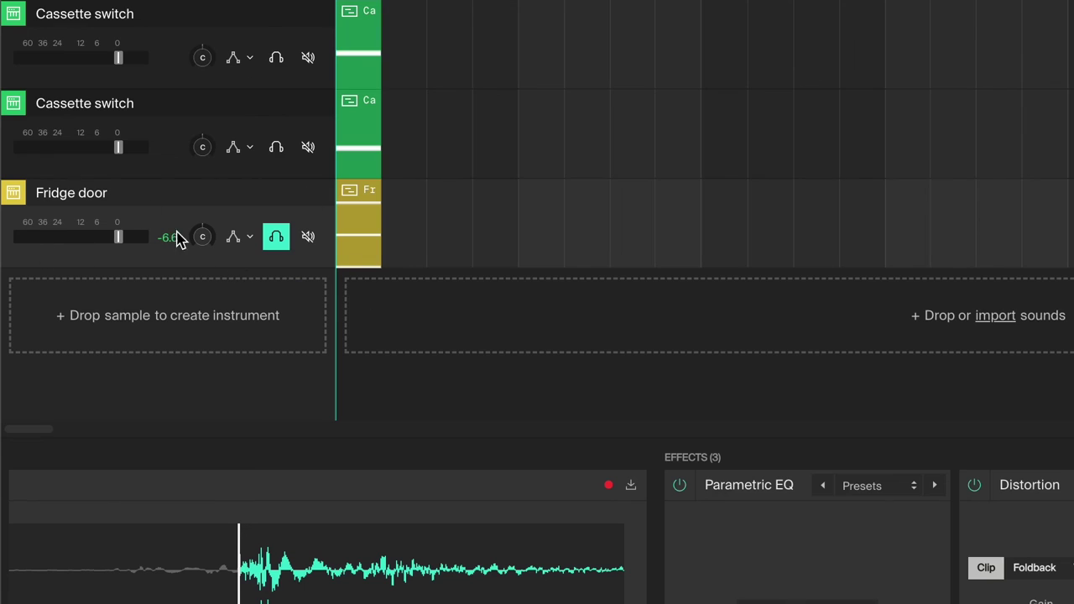
Step: Clone the Fridge door channel with its content and add a Reverb with 80% width
right_click(168, 233)
click(247, 274)
click(1073, 485)
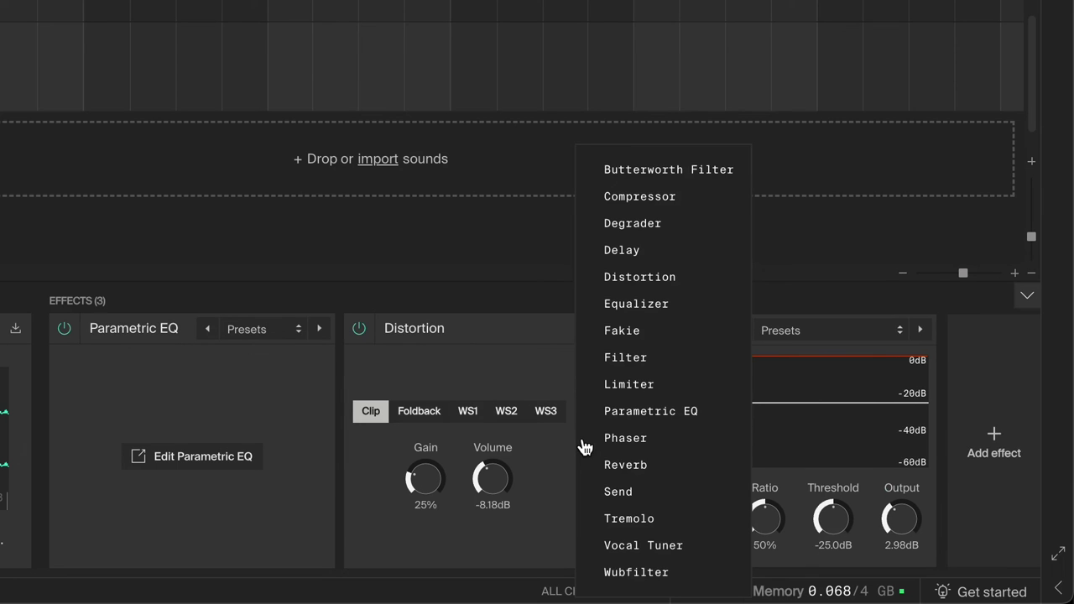
click(640, 477)
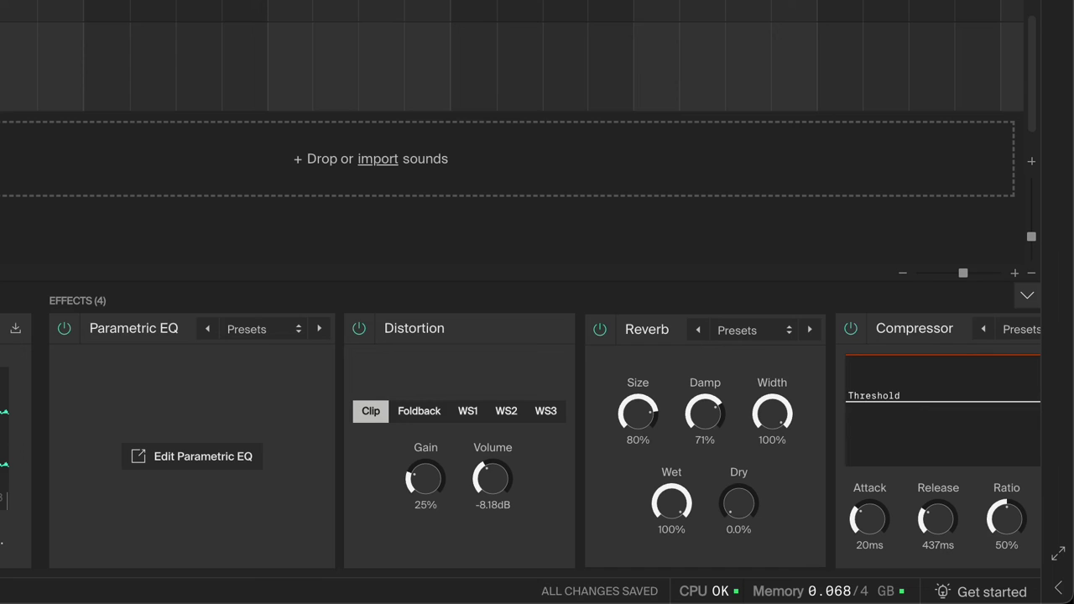
drag(774, 411, 785, 421)
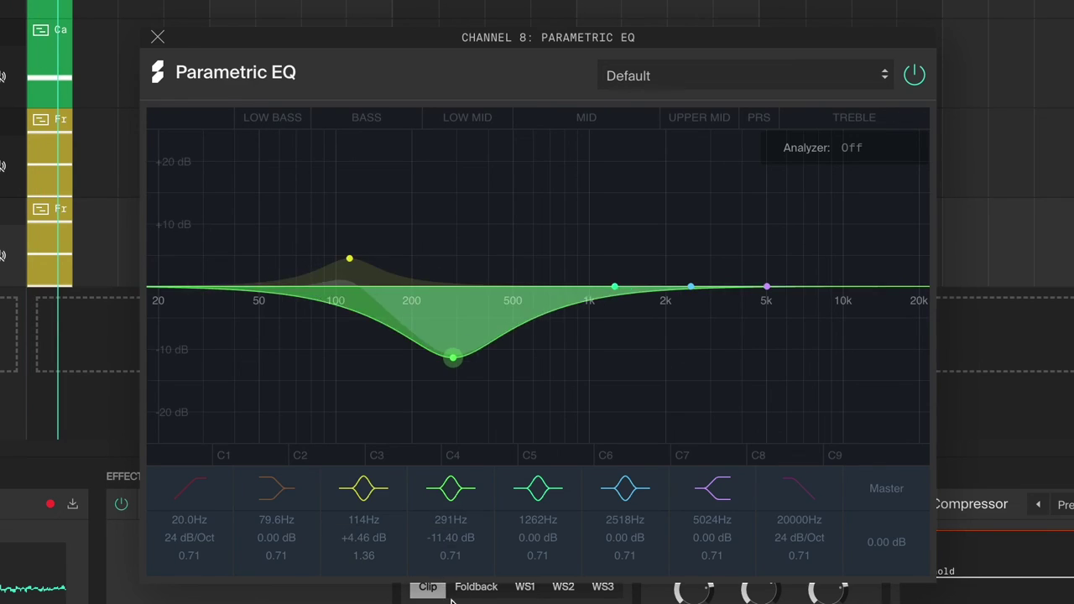
Step: Make the C4 EQ cut a narrow notch and enable a high cut at about 589 Hz
drag(451, 555, 463, 465)
click(799, 489)
drag(923, 287, 534, 324)
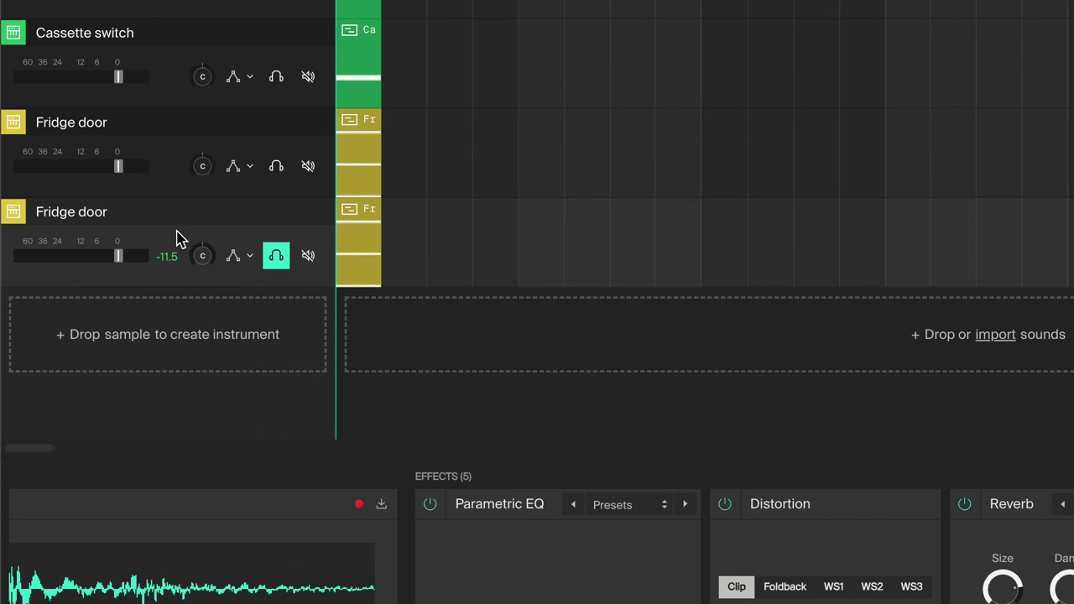
Step: Clone the channel again and set its EQ high cut near 12 kHz and low cut near 511 Hz
right_click(177, 234)
click(267, 284)
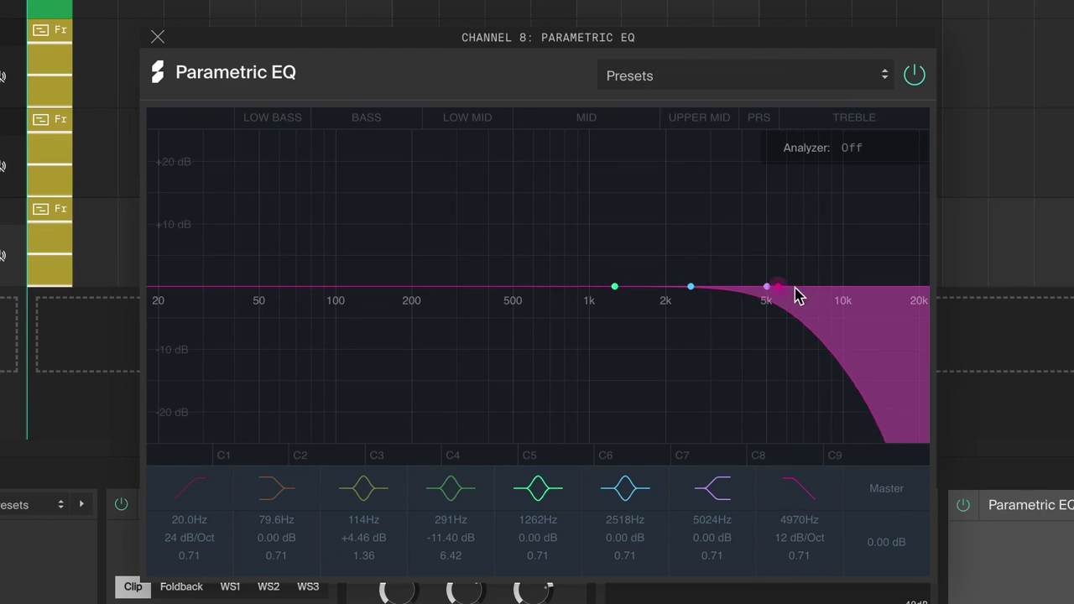
drag(792, 293, 865, 289)
drag(158, 290, 517, 299)
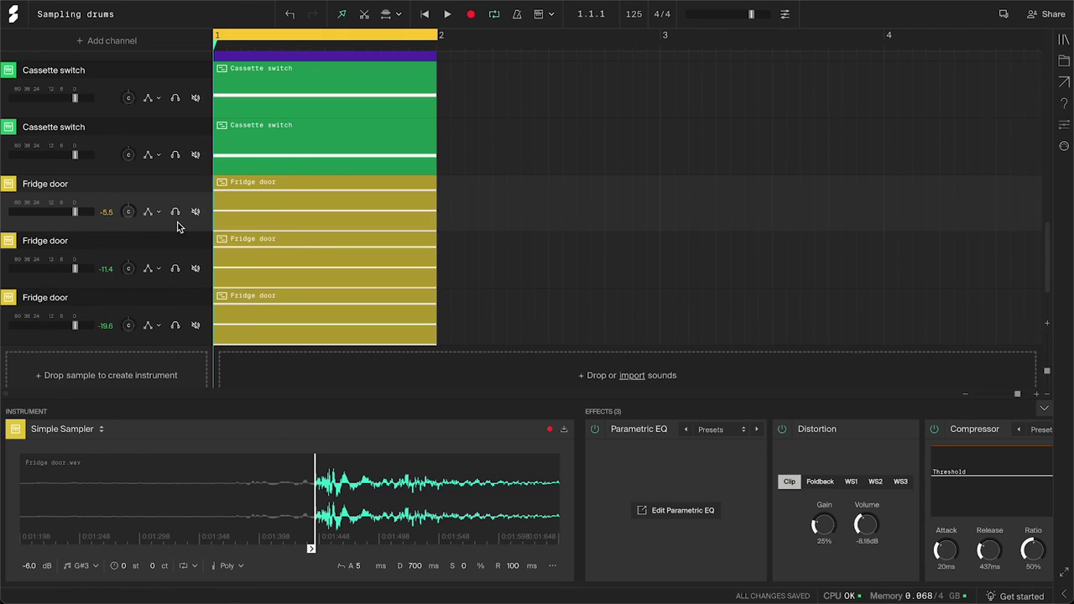
Step: Solo the Fridge door channels, loop to bar 4, export as WAV, and load Kick_objects.wav onto Beatmaker row C3
click(174, 268)
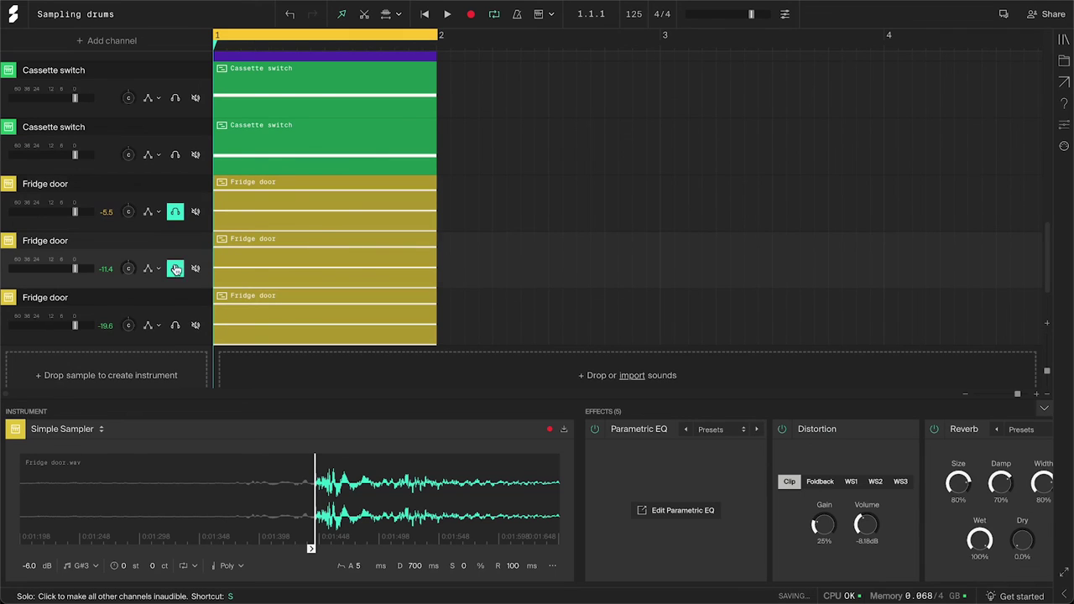
click(175, 325)
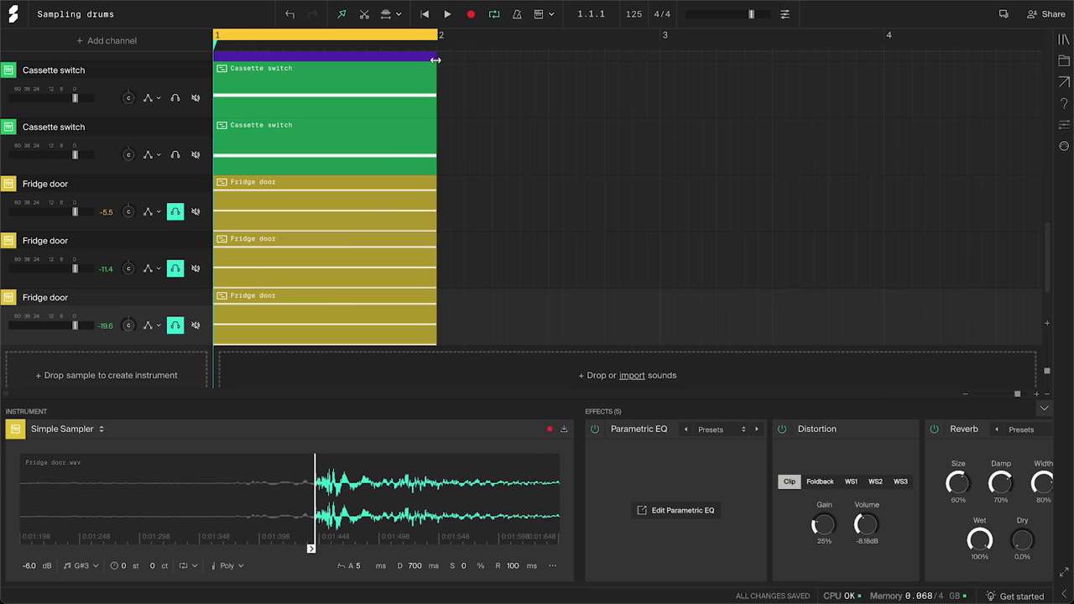
drag(438, 35, 894, 50)
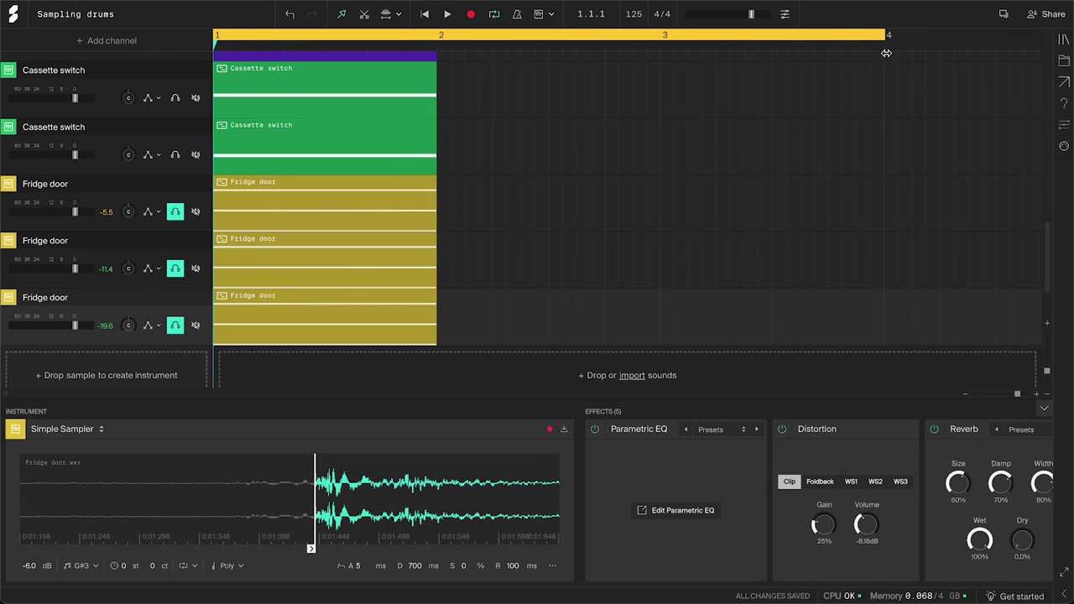
click(1063, 84)
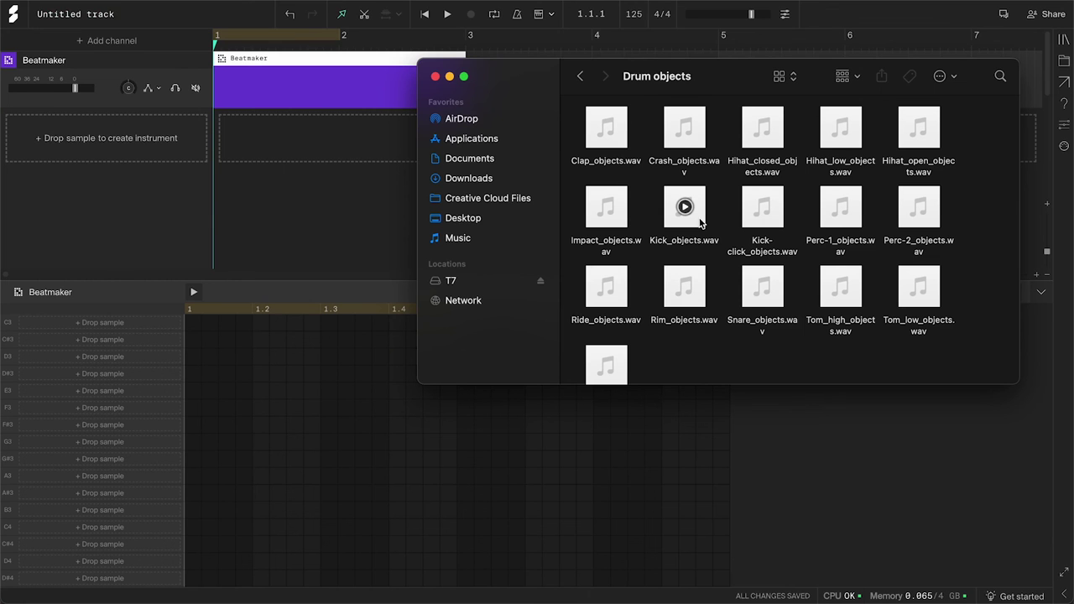
drag(701, 223, 124, 322)
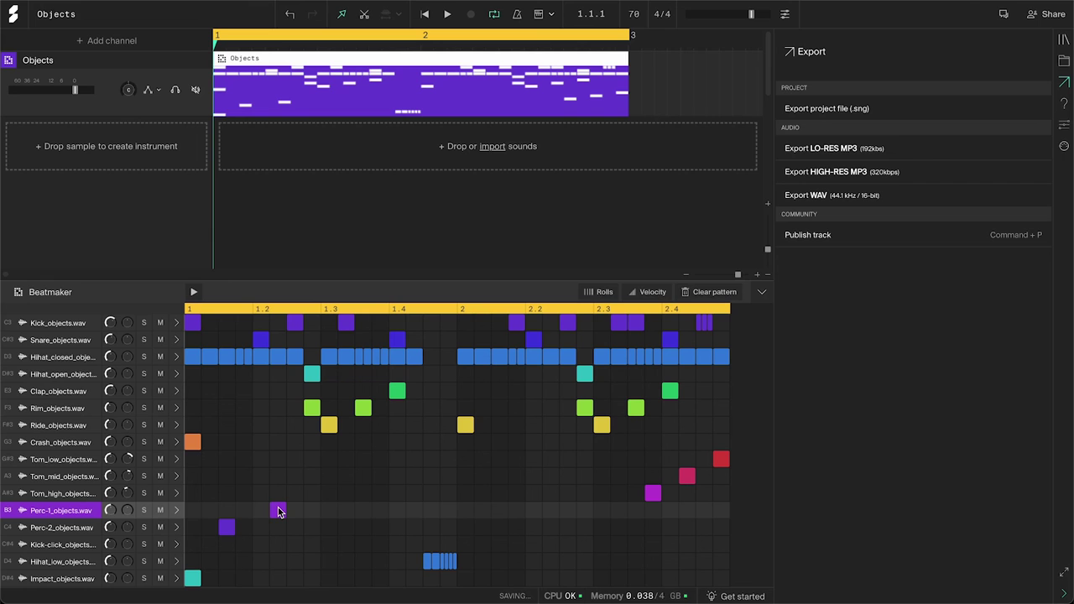
Step: Add a second Perc-2_objects.wav hit early in bar 2 of the Beatmaker pattern
click(500, 527)
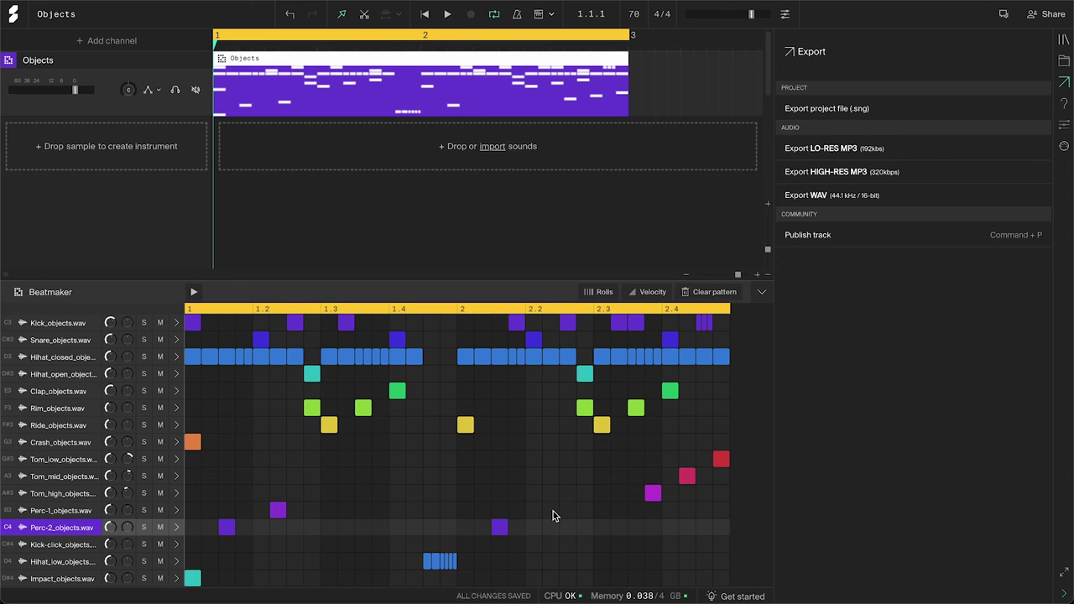